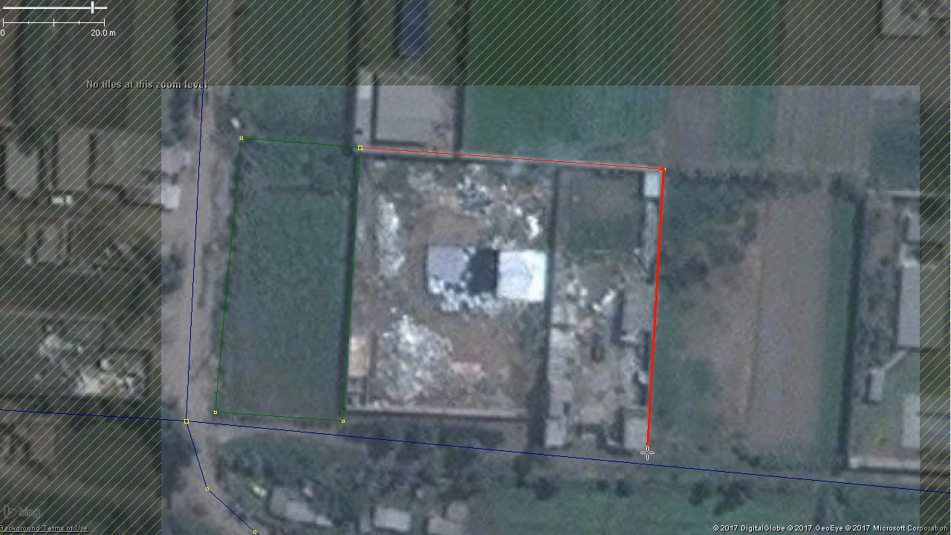
Finish outlining the debris-strewn walled compound east of the roadside green field, closing it along their shared edge, and tag it landuse=farmyard
left_click(546, 447)
left_click(547, 419)
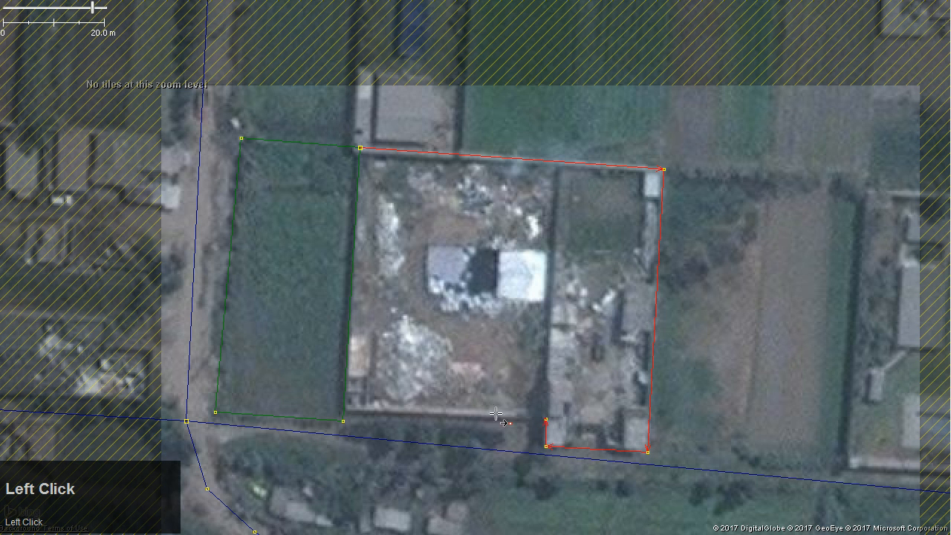
left_click(344, 410)
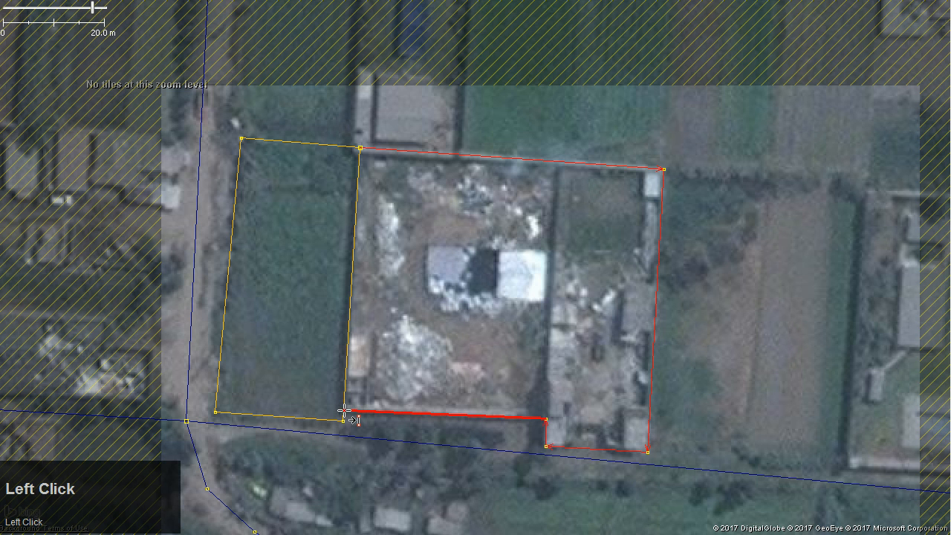
left_click(361, 148)
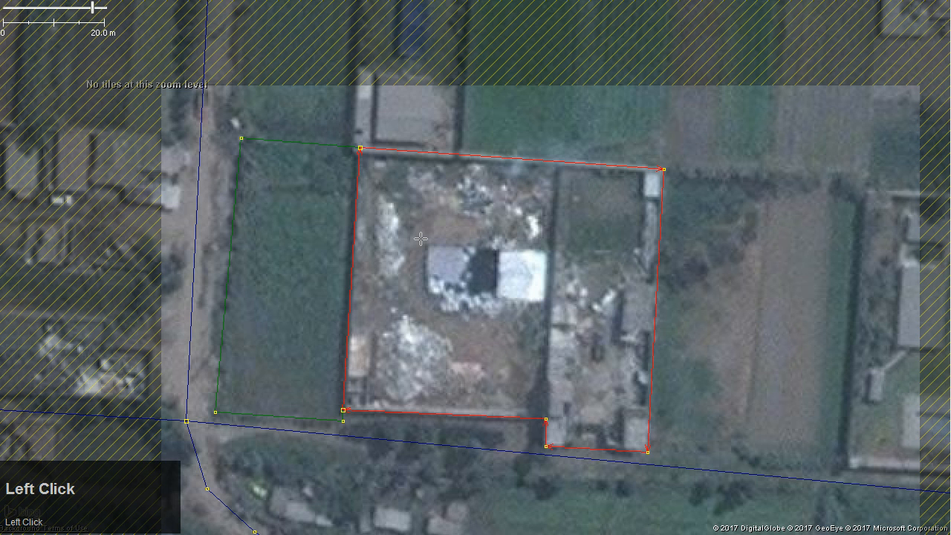
key("alt+a")
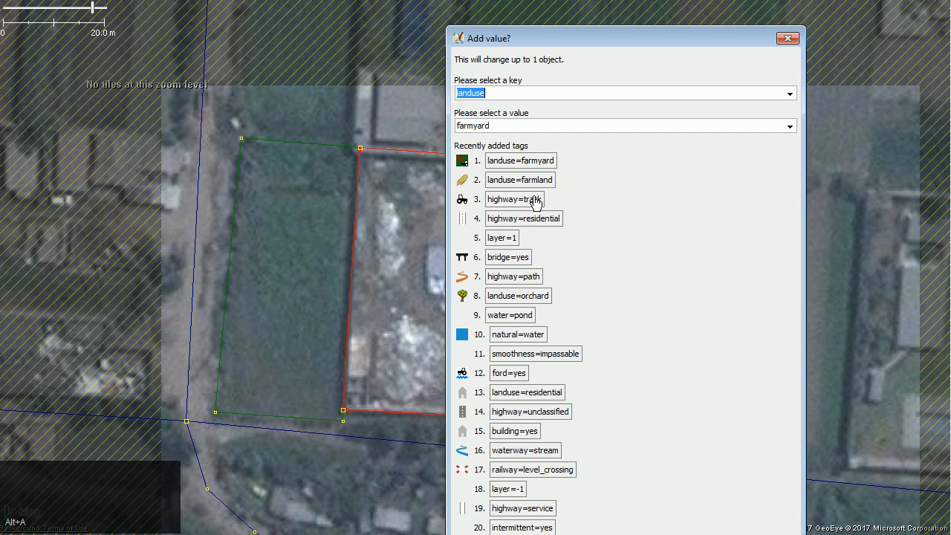
left_click(520, 164)
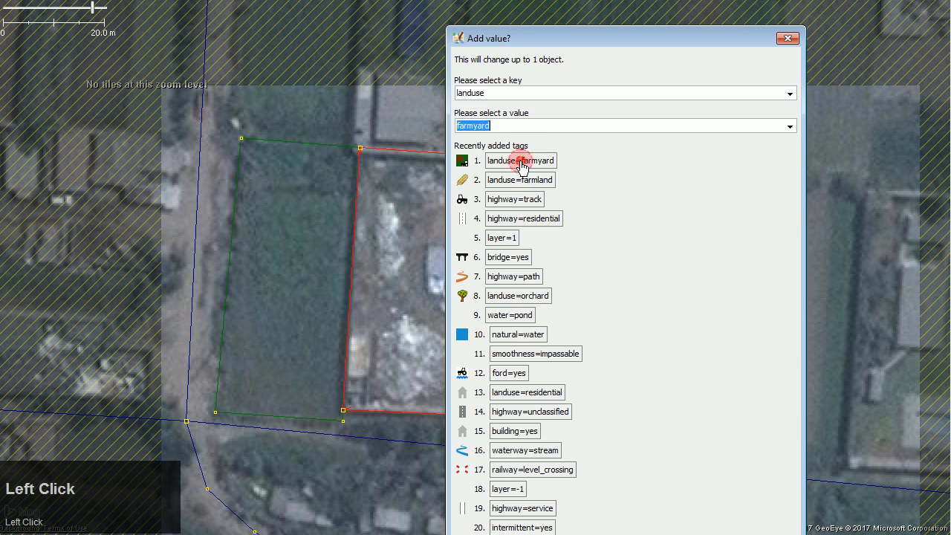
Select the green field outline between the road and the farmyard and tag it landuse=farmland
key("s")
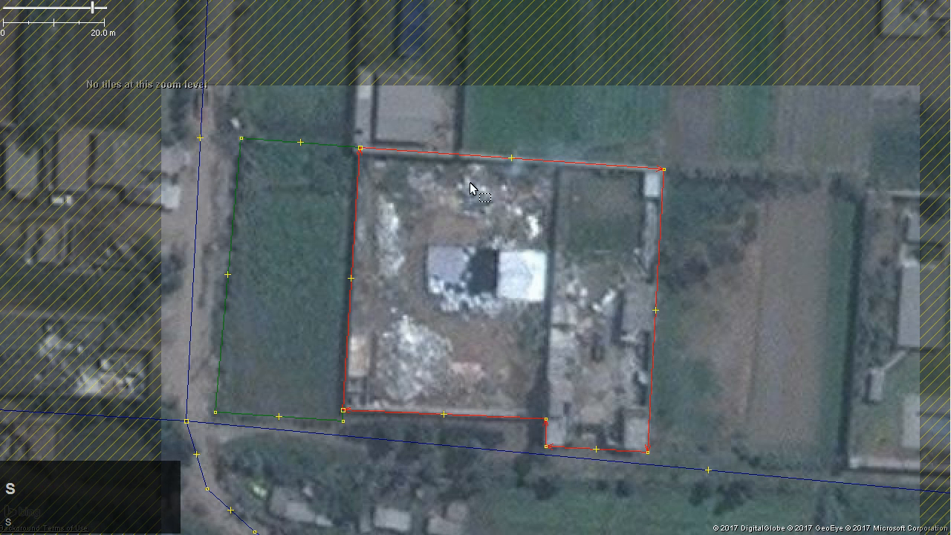
left_click(273, 142)
key("alt+a")
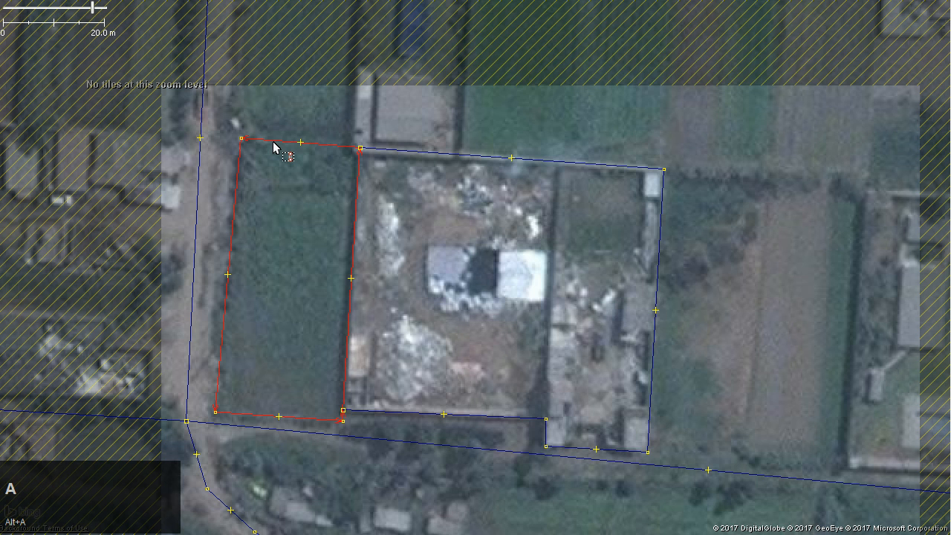
left_click(528, 181)
Outline the brown and green field east of the farmyard, reusing the farmyard's two eastern corner nodes, and tag it landuse=farmland
left_click_drag(791, 310, 648, 273)
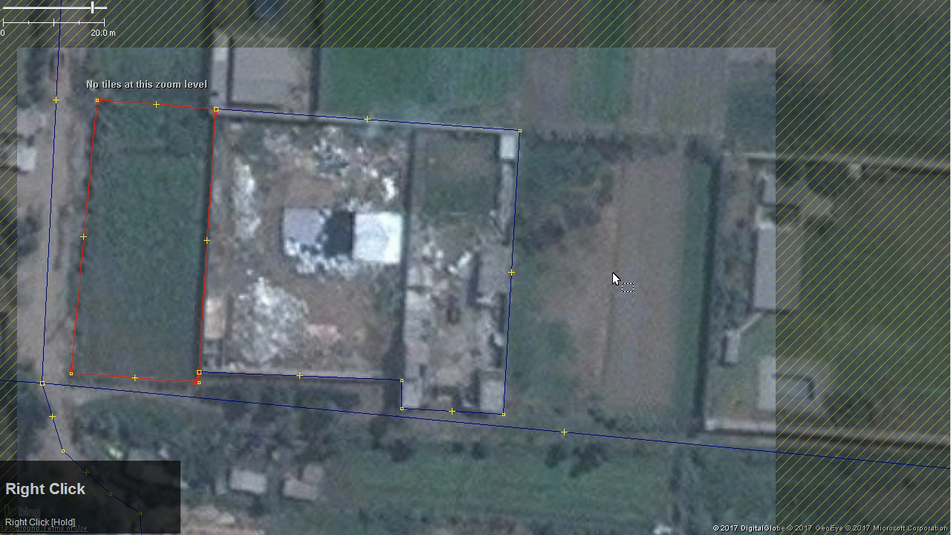
key("a")
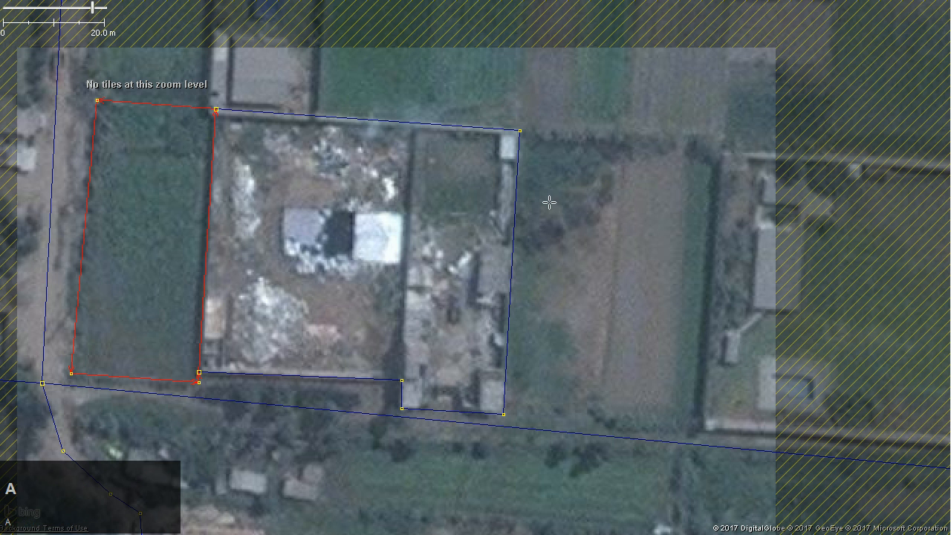
left_click(520, 131)
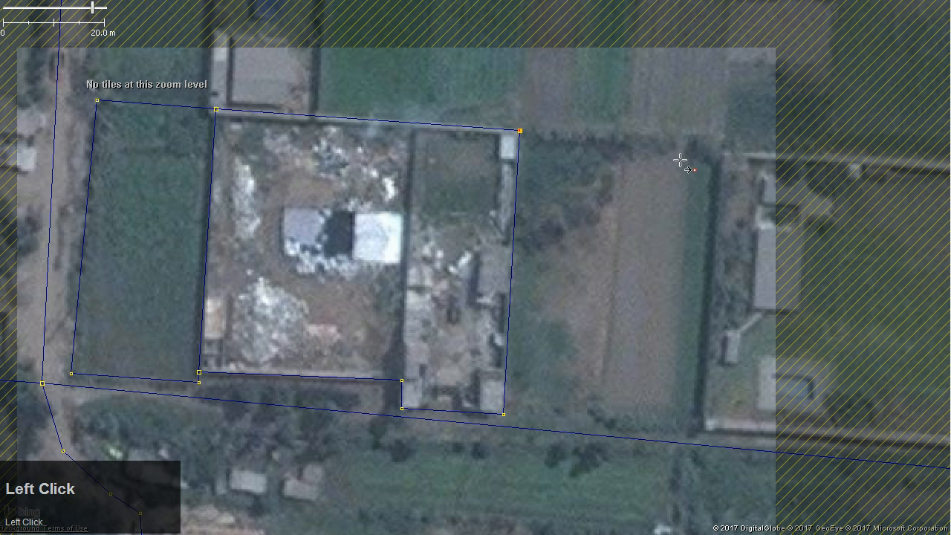
left_click(722, 150)
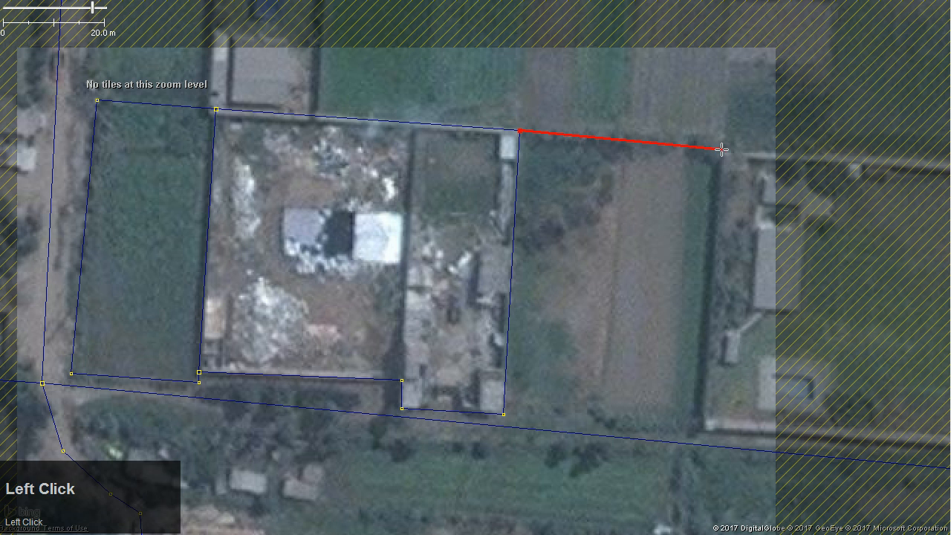
left_click(703, 429)
left_click(505, 415)
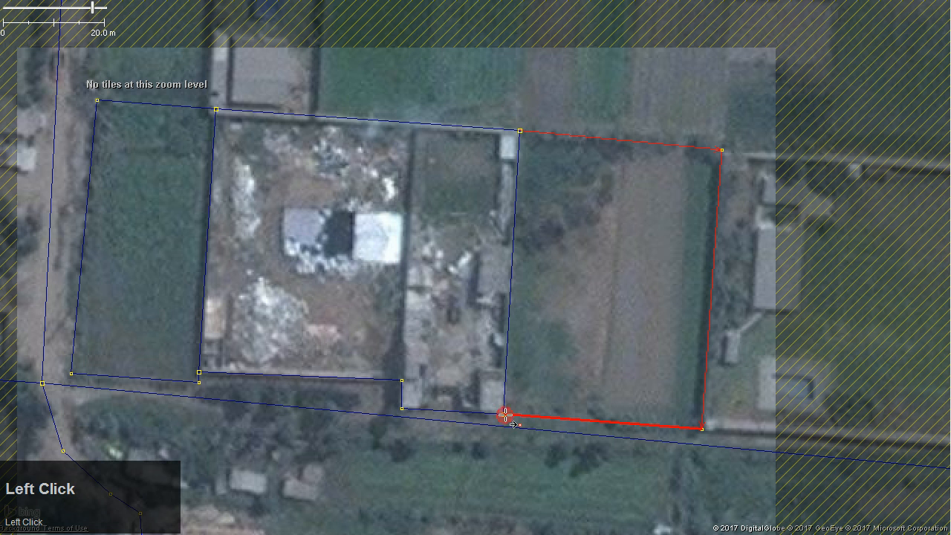
left_click(520, 130)
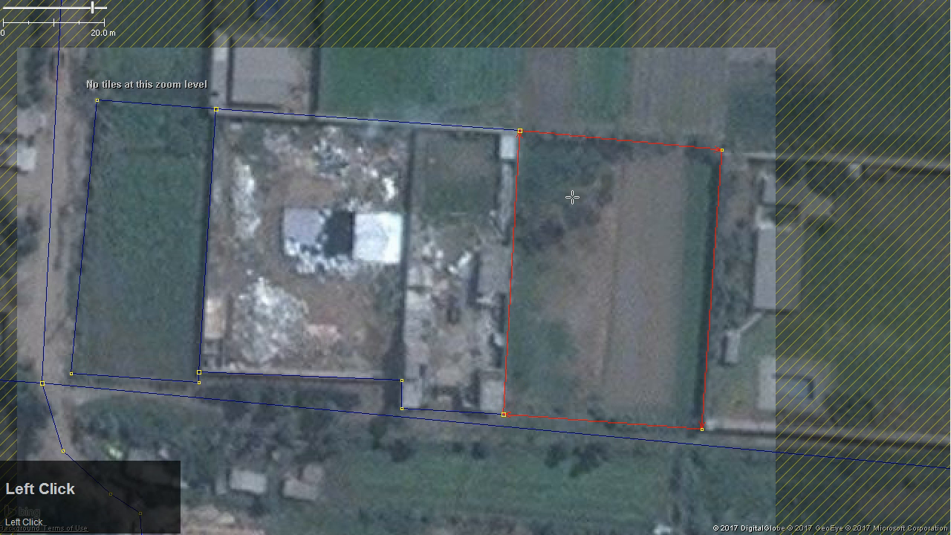
key("alt")
key("alt+a")
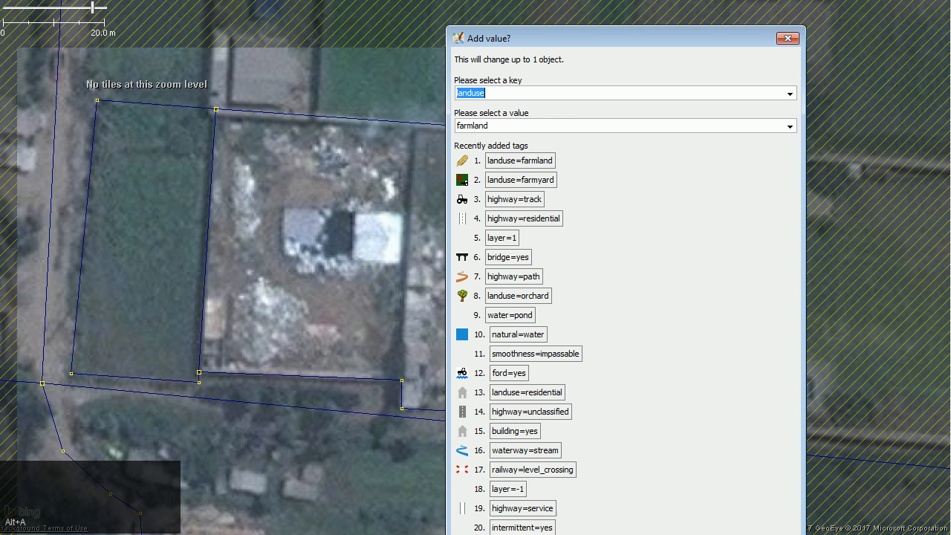
left_click(559, 534)
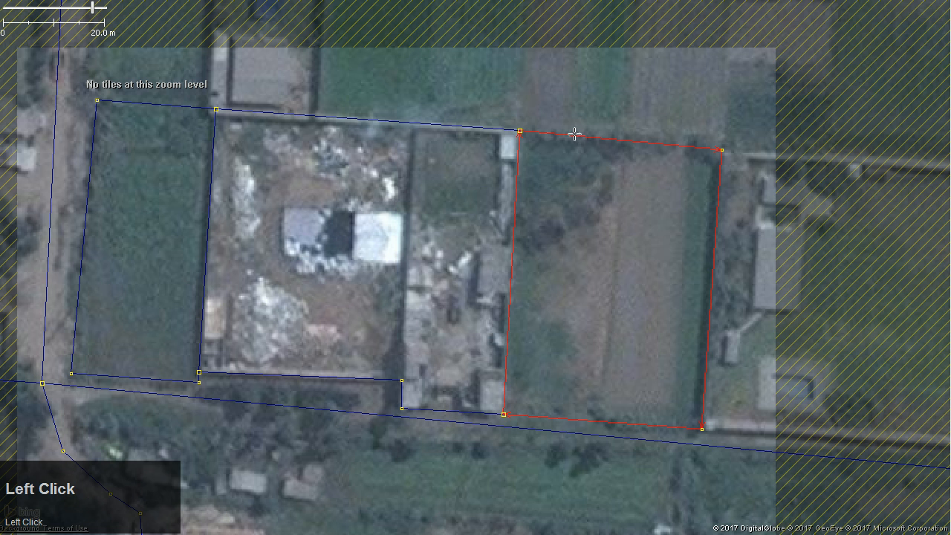
Outline the narrow green roadside field just north of the first farmland as a closed four-cornered area
right_click(550, 89)
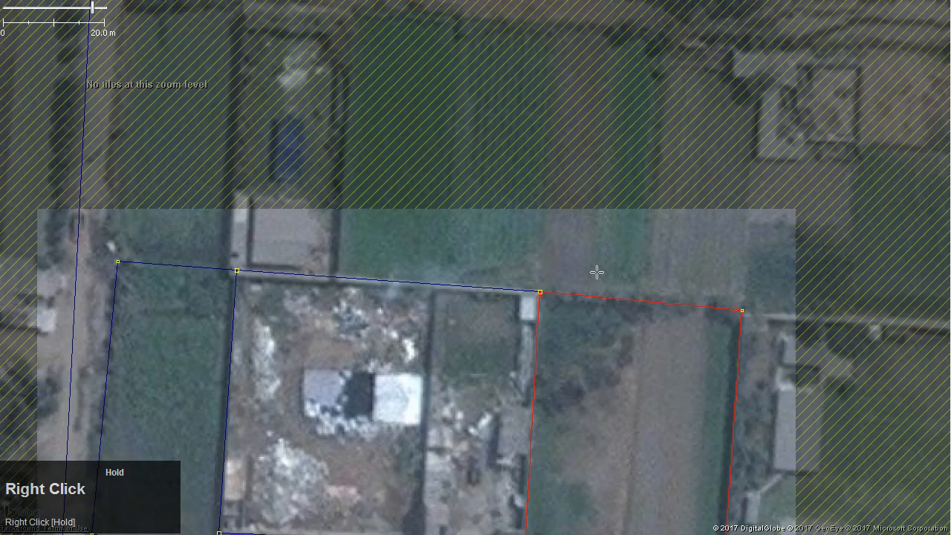
left_click_drag(597, 273, 676, 318)
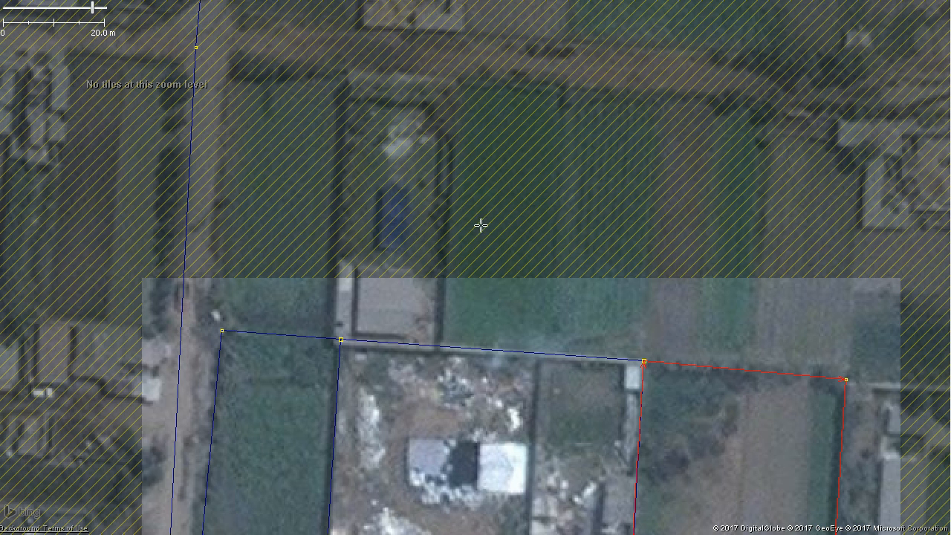
left_click(220, 303)
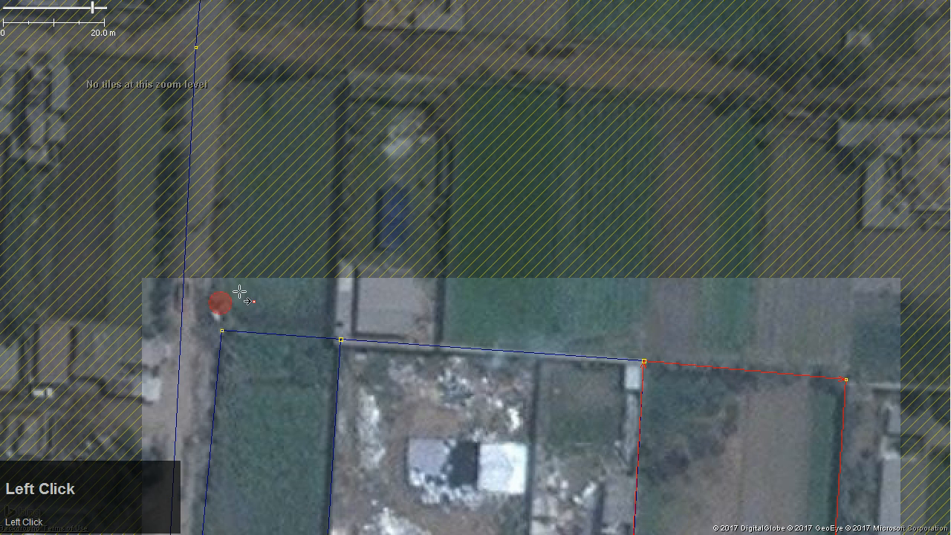
left_click(236, 68)
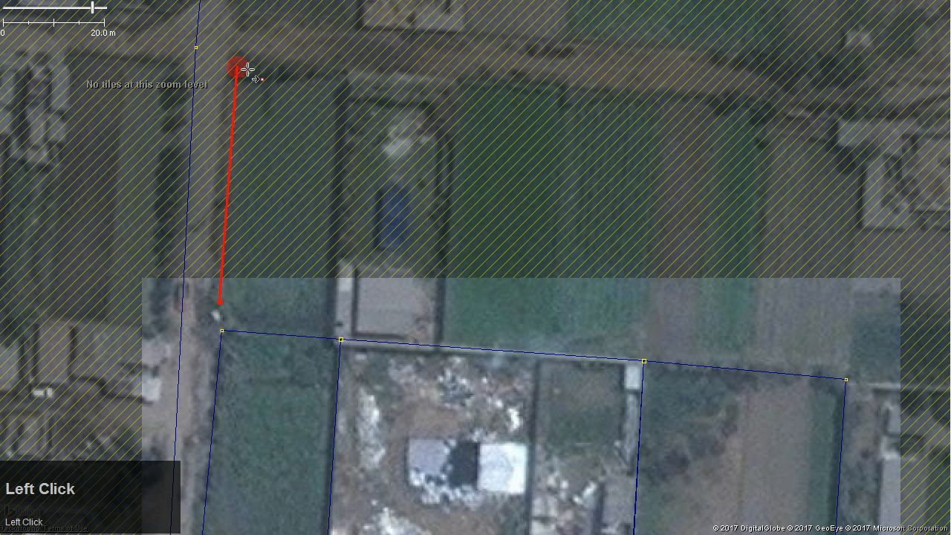
left_click(345, 78)
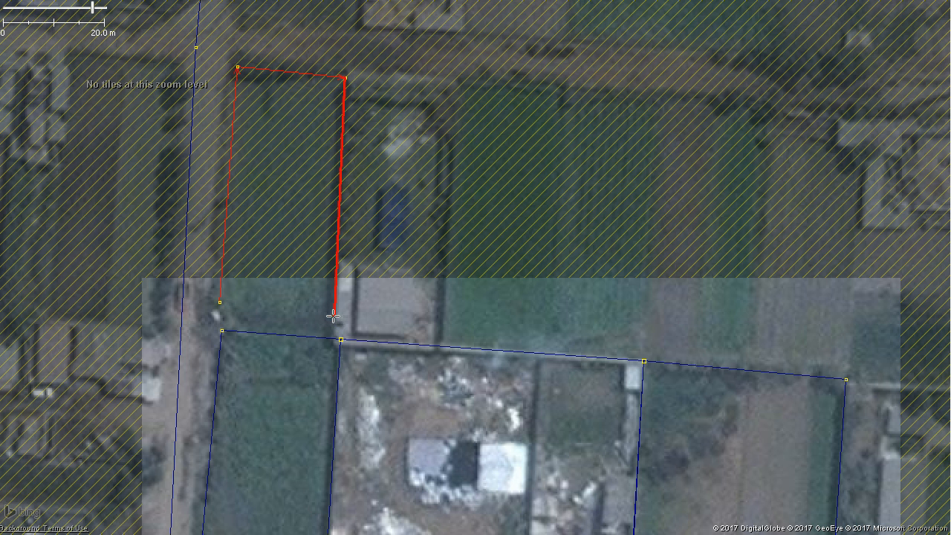
left_click(333, 316)
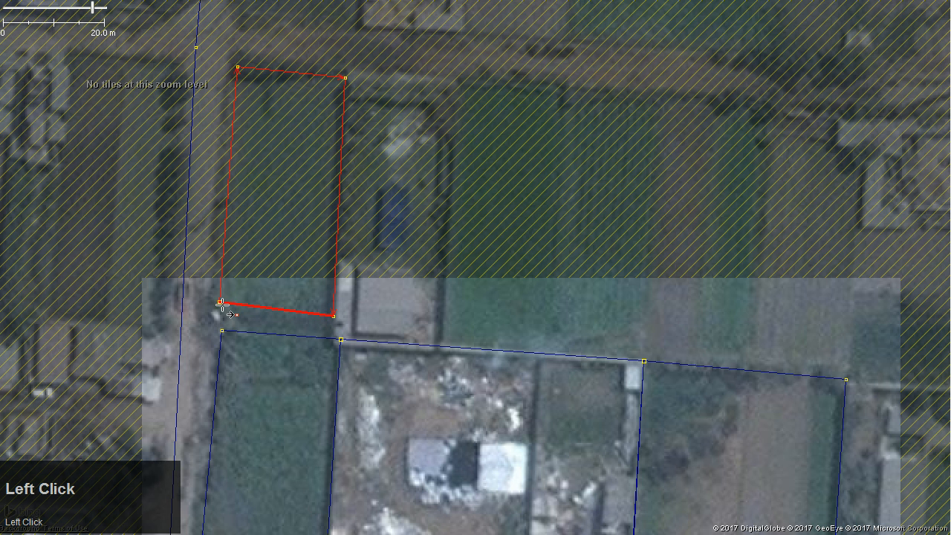
left_click(221, 302)
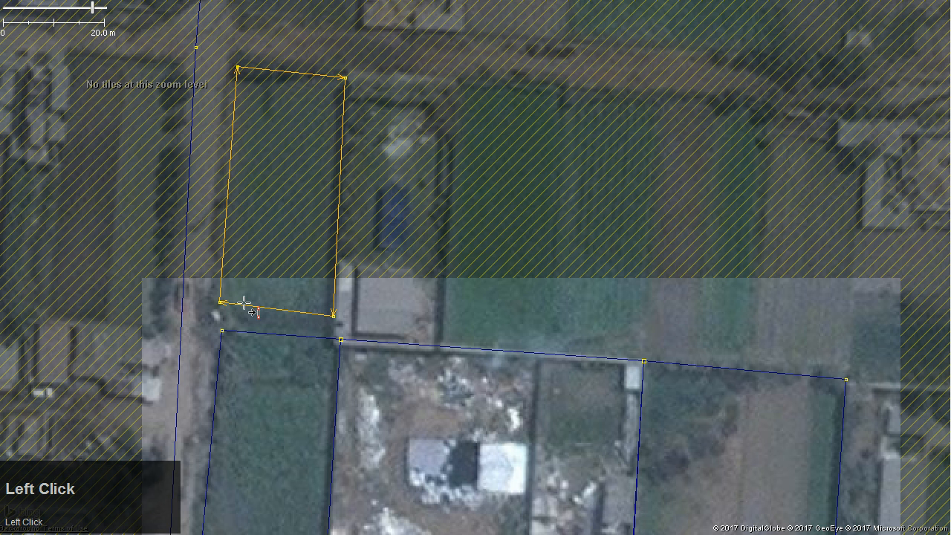
Move the southwest corner node of the northern roadside field slightly south to match the imagery
key("s")
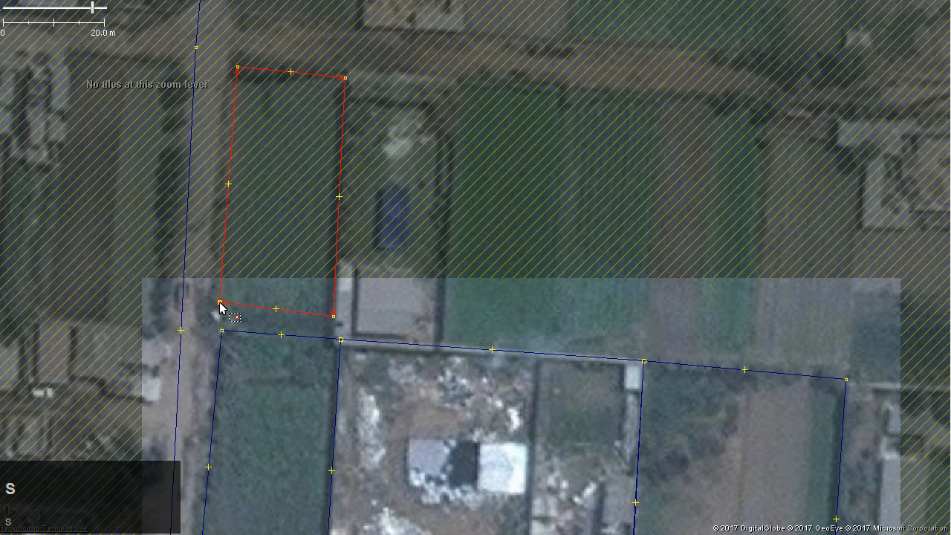
left_click(220, 303)
left_click_drag(221, 303, 221, 310)
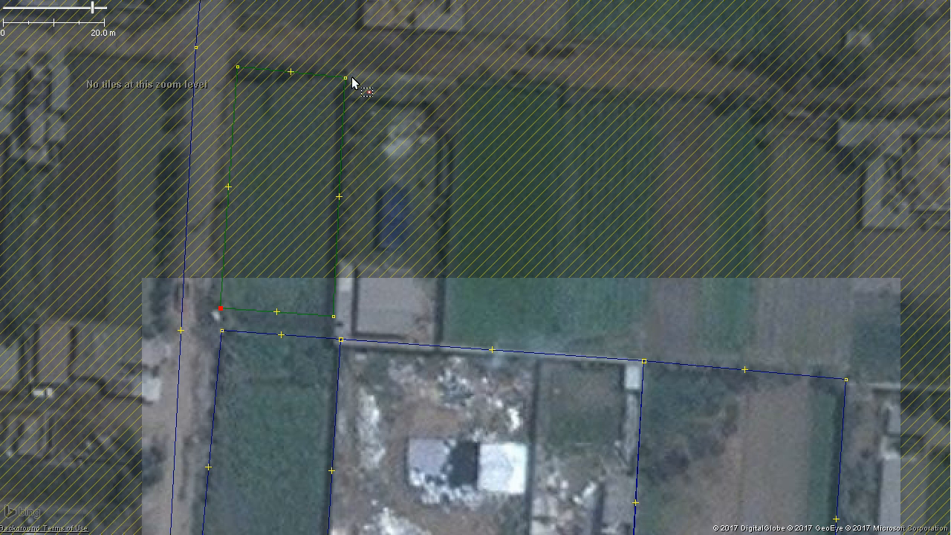
Outline the compound east of the northern roadside field, joining it to that field and the southern farmyard's edge, and tag it landuse=farmyard
key("a")
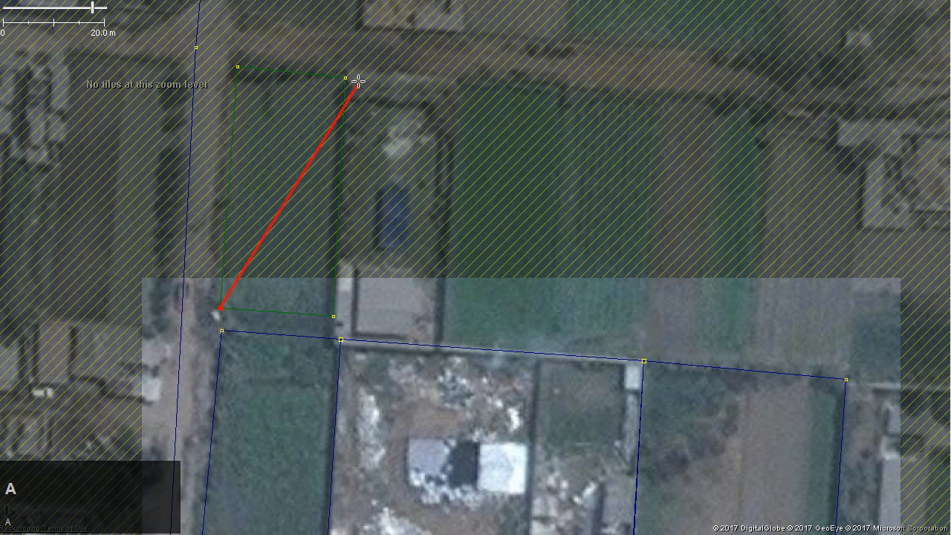
key("Escape")
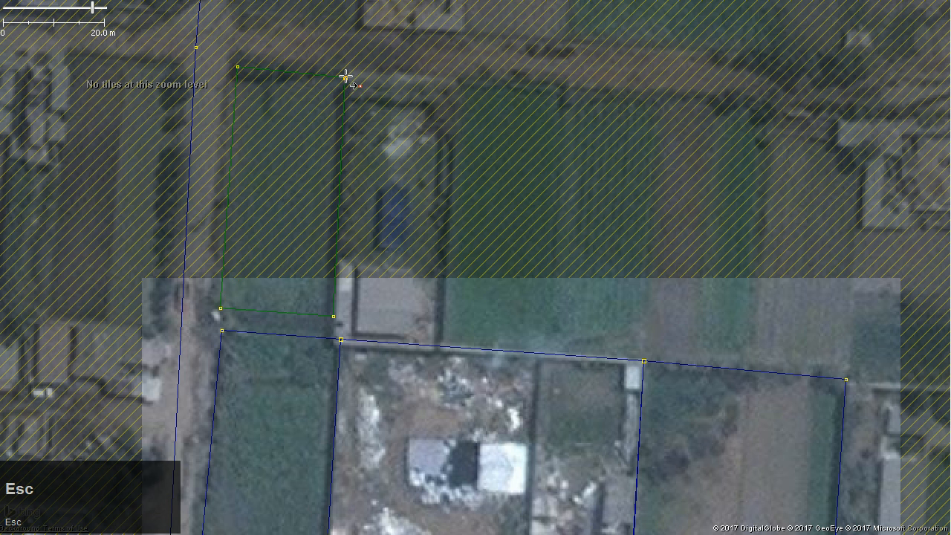
left_click(346, 77)
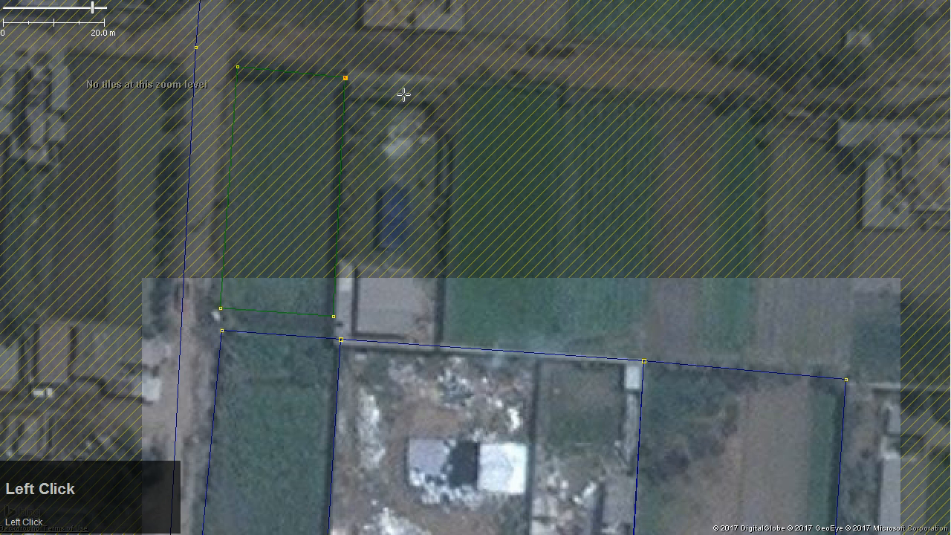
left_click(458, 84)
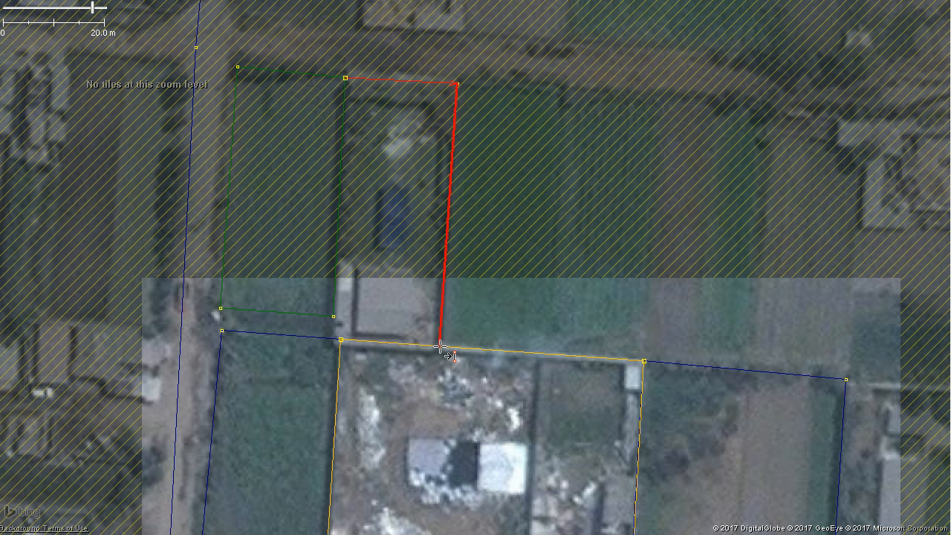
left_click(442, 346)
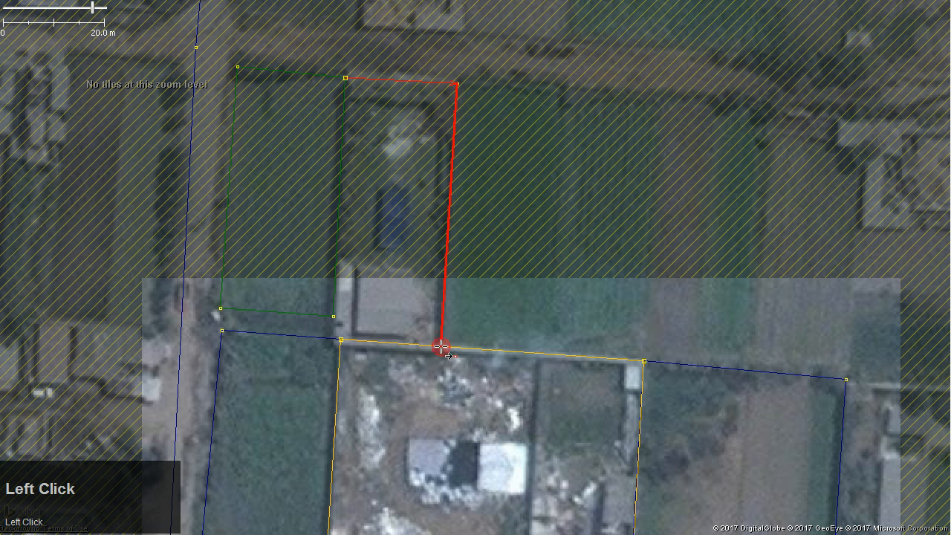
left_click(341, 340)
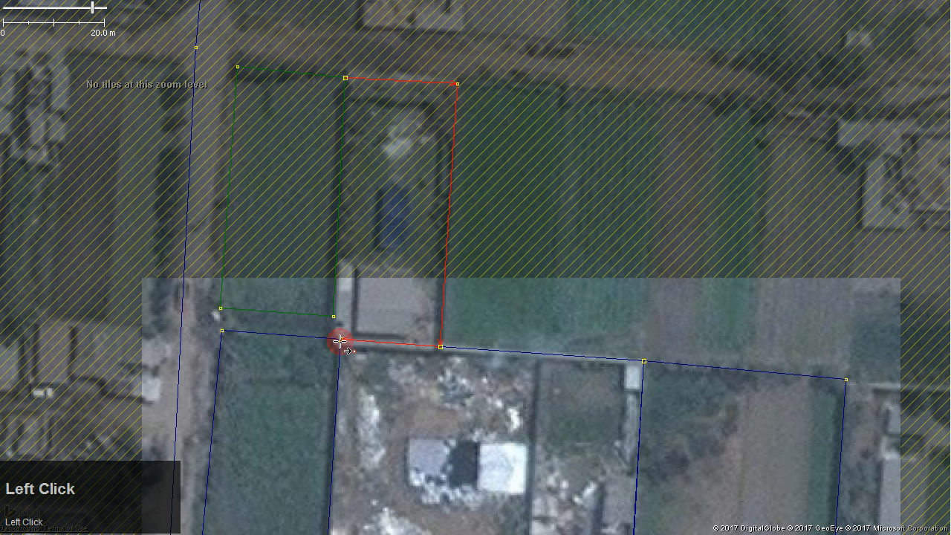
left_click(333, 317)
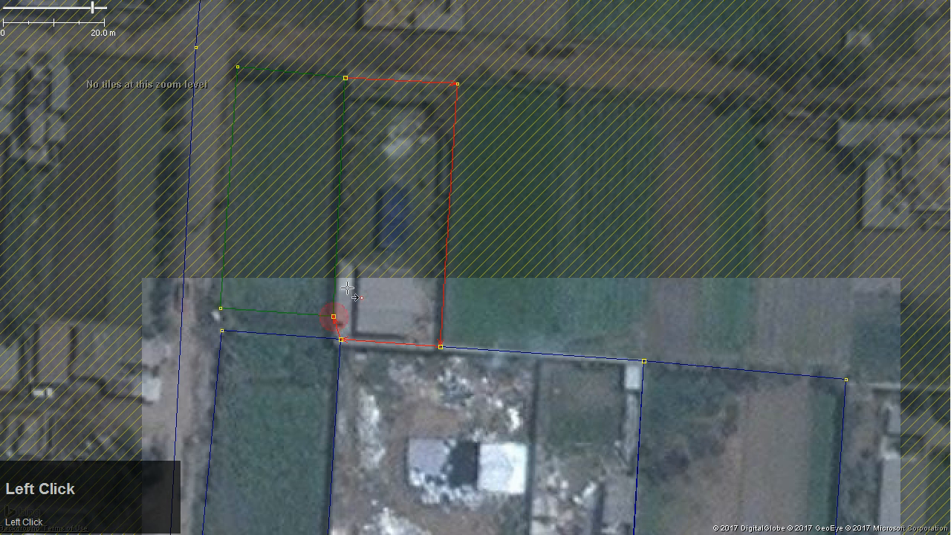
left_click(345, 78)
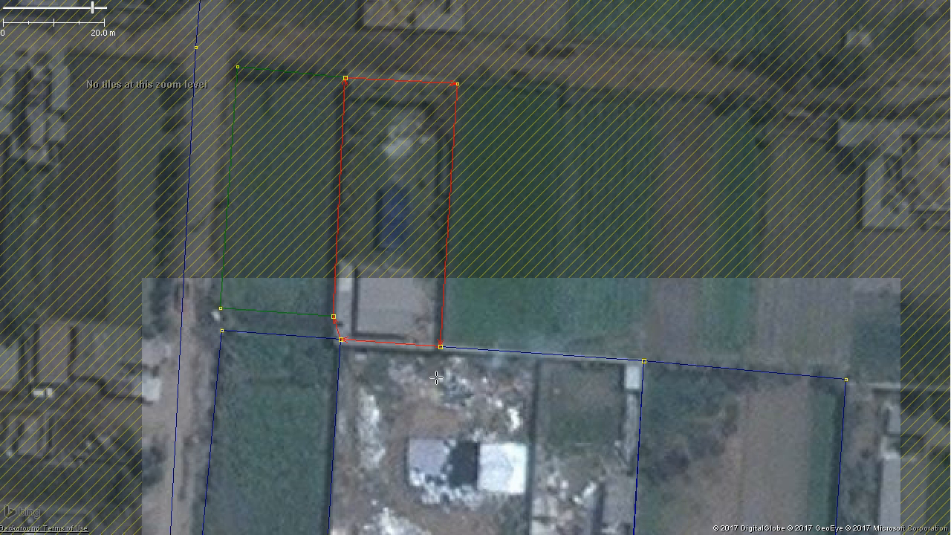
key("alt+a")
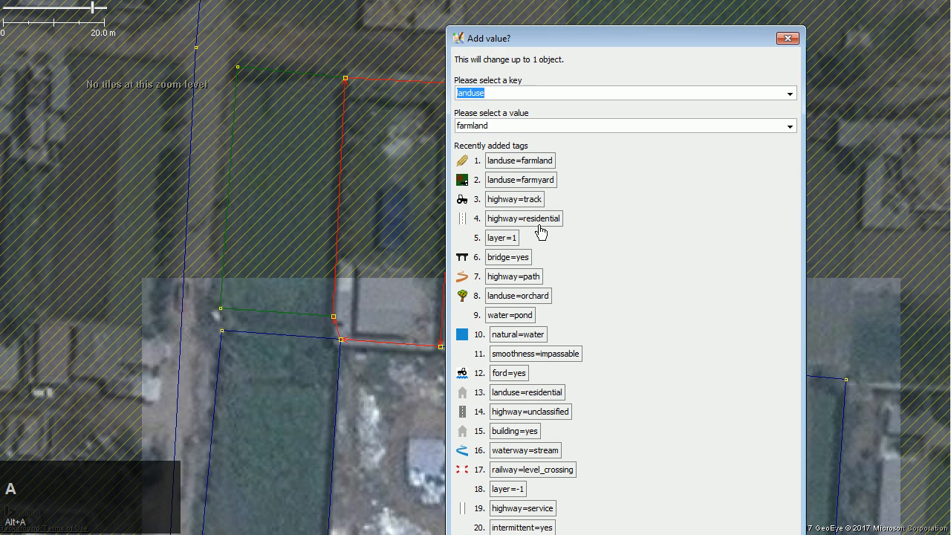
left_click(527, 180)
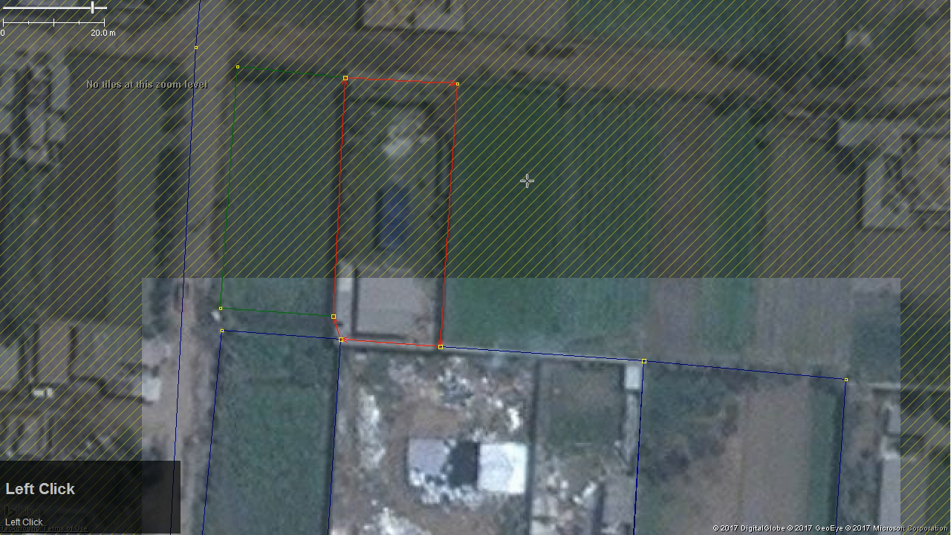
Tag the narrow roadside field in the northwest as landuse=farmland
key("s")
left_click(262, 78)
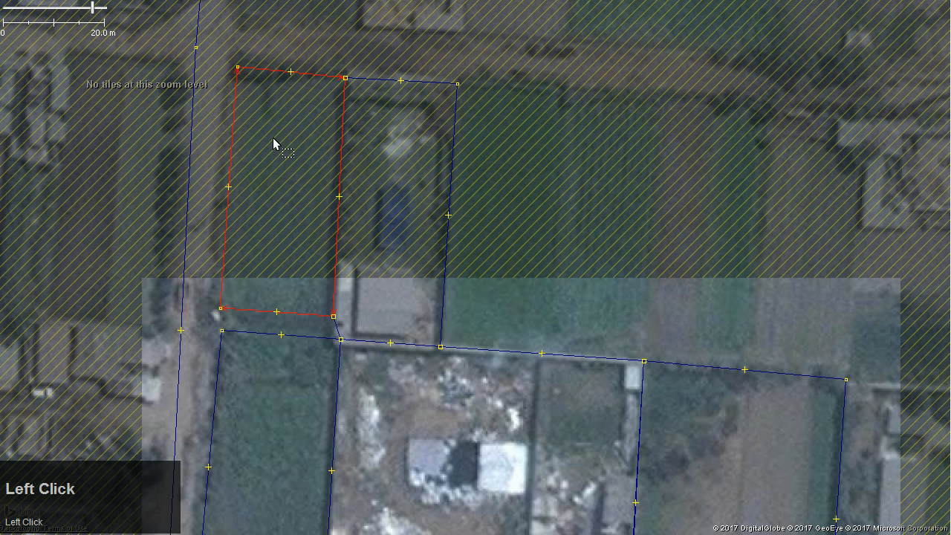
key("alt+a")
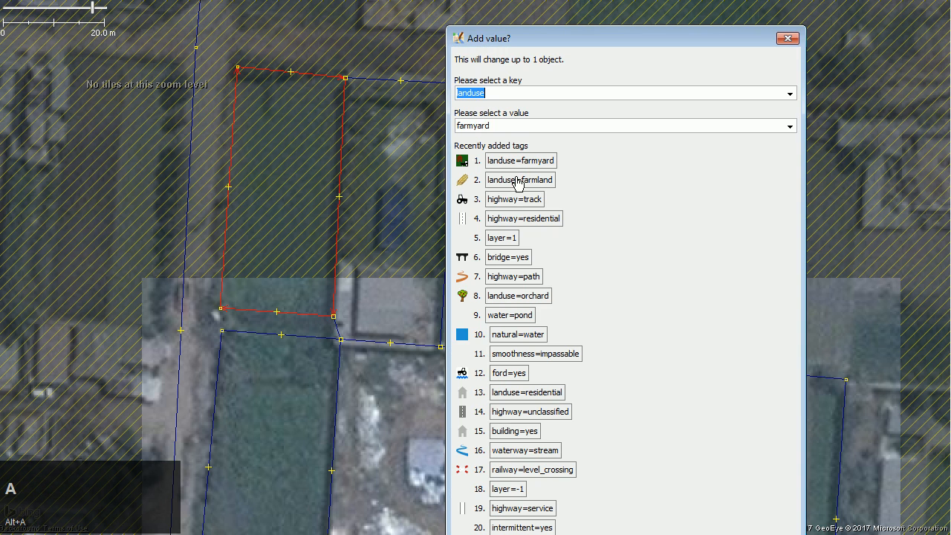
left_click(519, 180)
Trace the northern boundary of the large striped field, starting from the northern farmyard's northeast corner node and following the notch to its northeast corner
left_click_drag(629, 283, 486, 260)
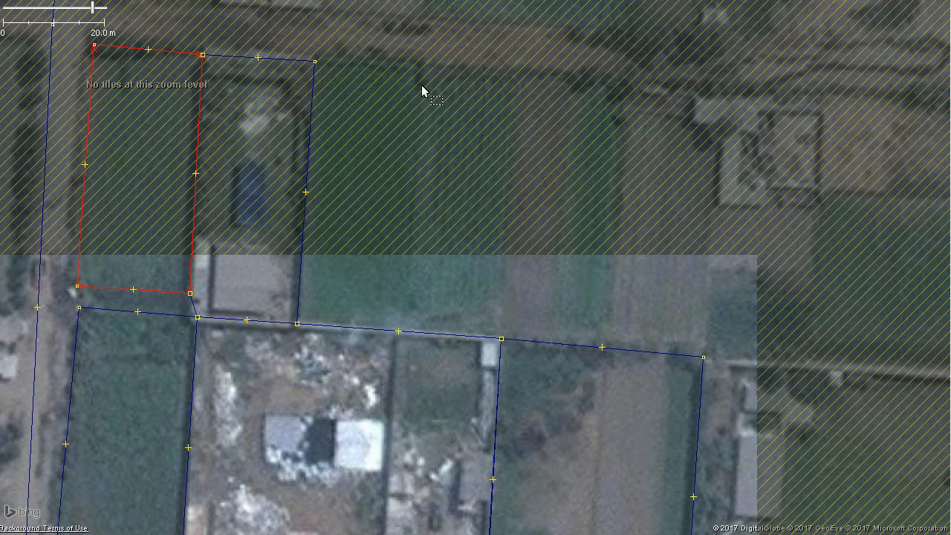
left_click(316, 62)
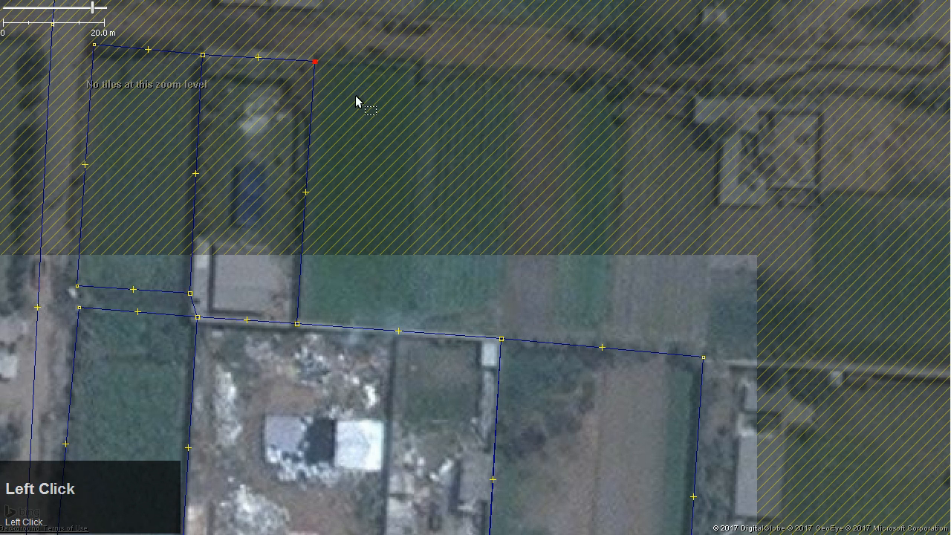
key("a")
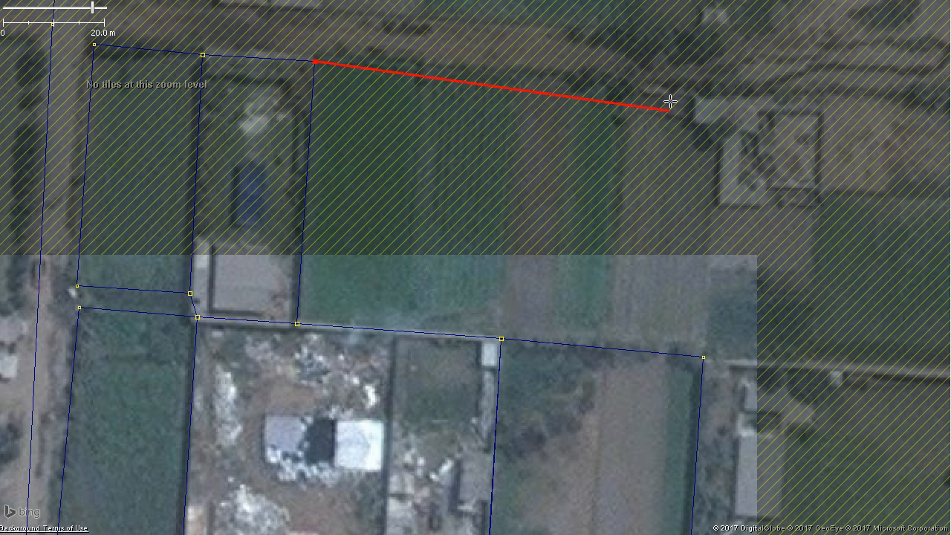
left_click(627, 82)
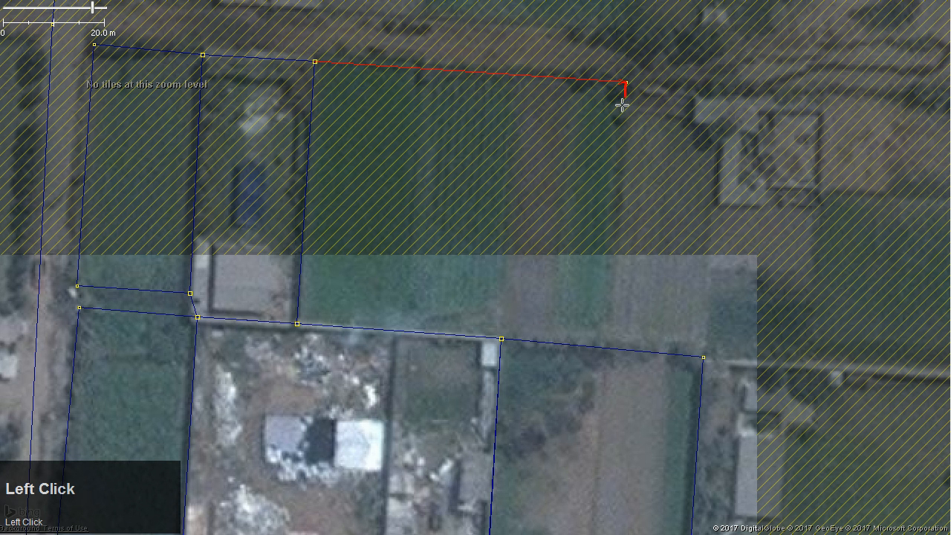
left_click(621, 114)
left_click(694, 119)
left_click(721, 125)
Close the striped field through the existing southern corner nodes and the northern farmyard's eastern edge, and tag it landuse=farmland
left_click(703, 357)
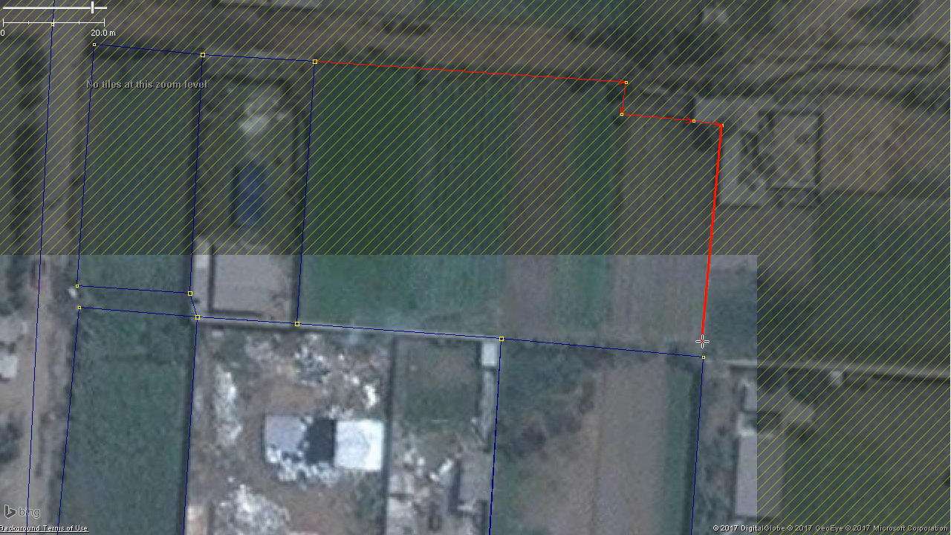
left_click(702, 342)
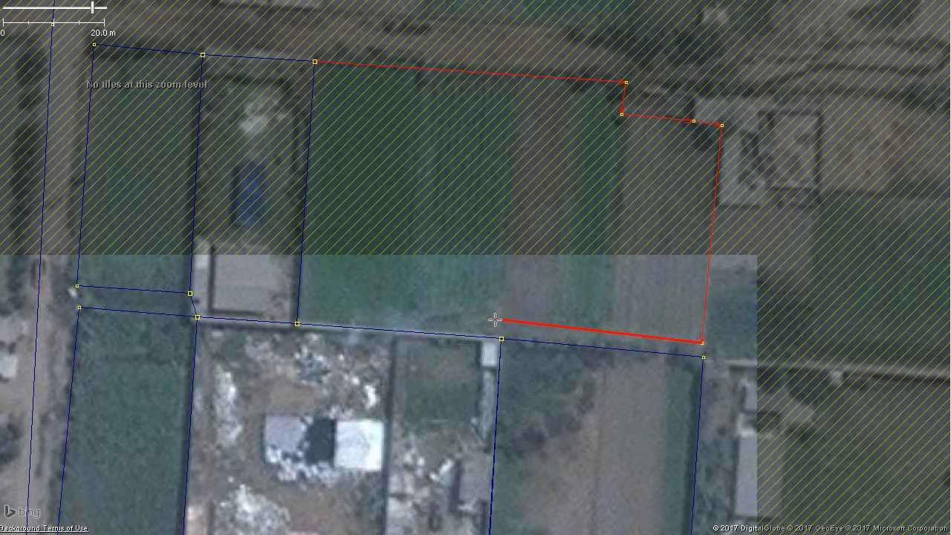
key("BackSpace")
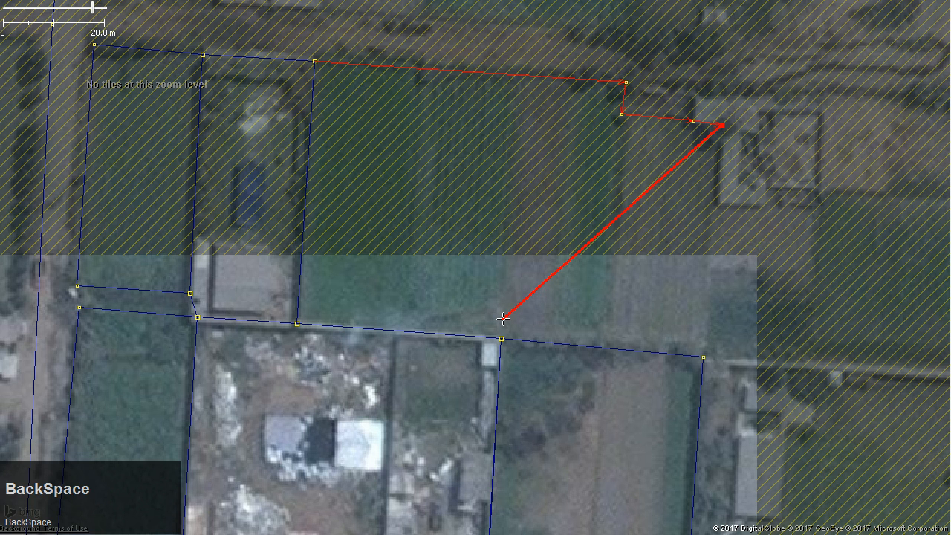
left_click(703, 357)
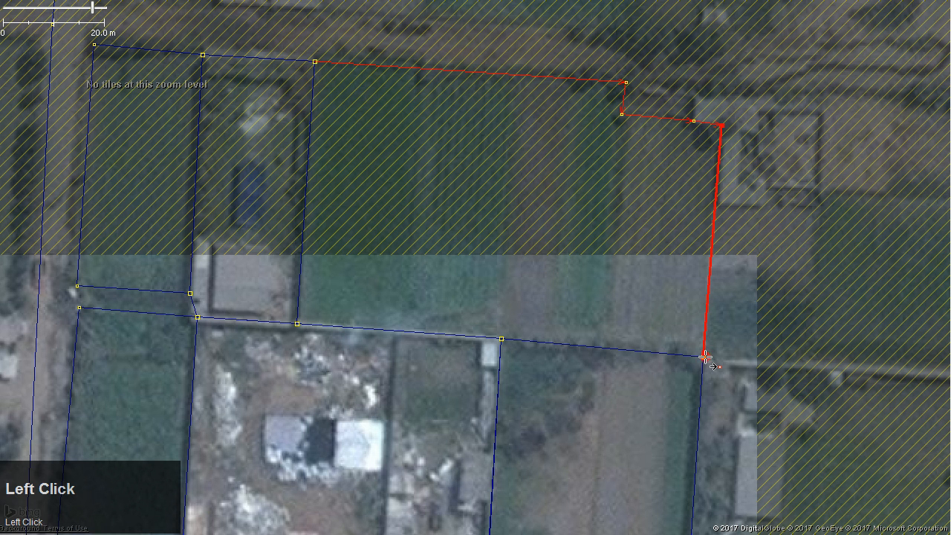
left_click(296, 325)
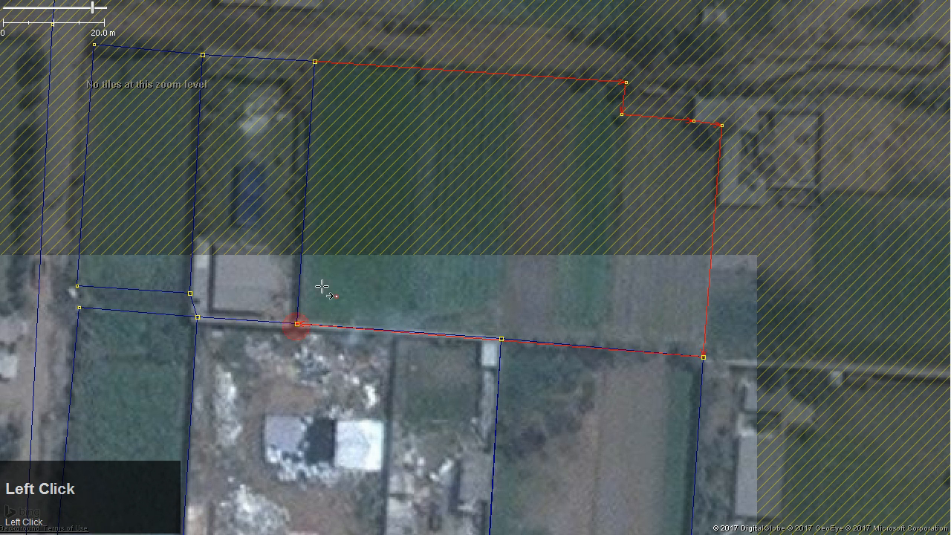
left_click(315, 65)
key("alt+a")
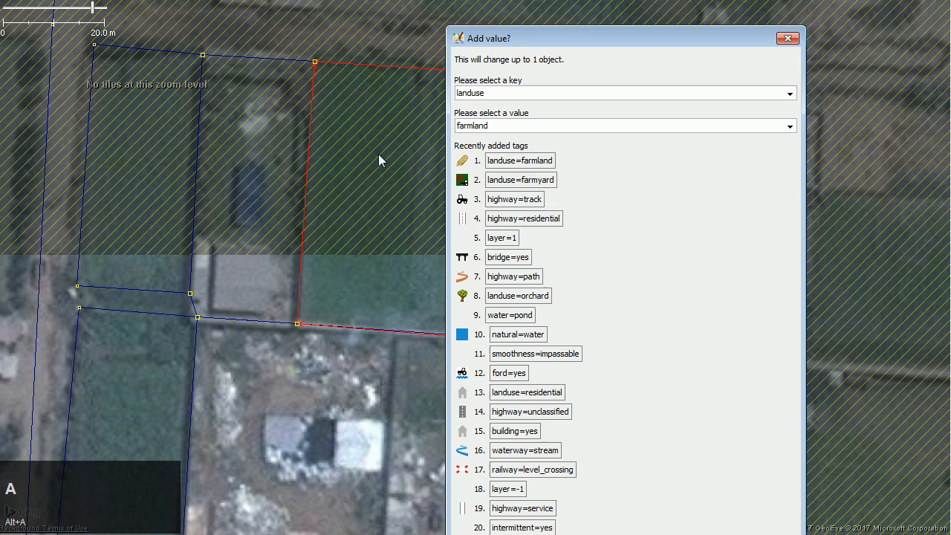
left_click(513, 159)
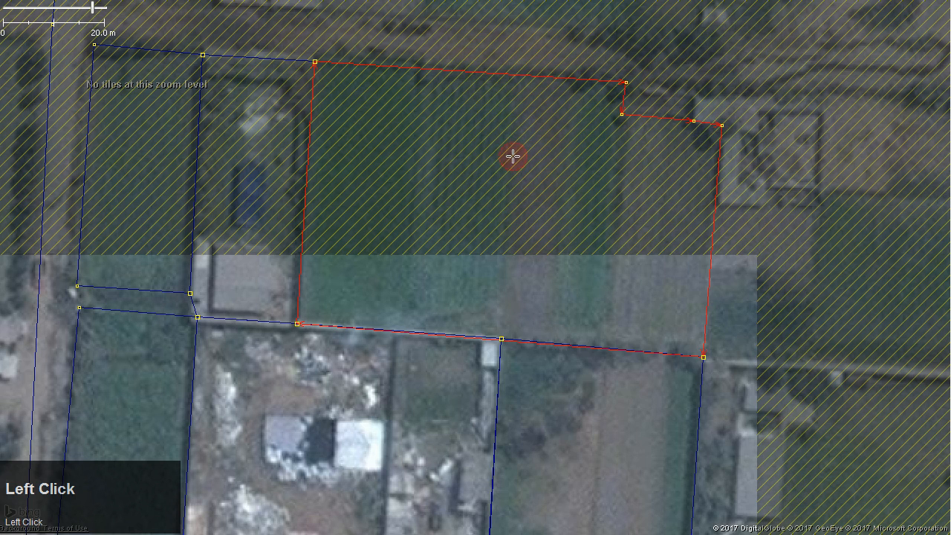
Outline the walled compound east of the brown and green field, reusing that field's two eastern corner nodes, and tag it landuse=farmyard
left_click_drag(822, 322, 431, 278)
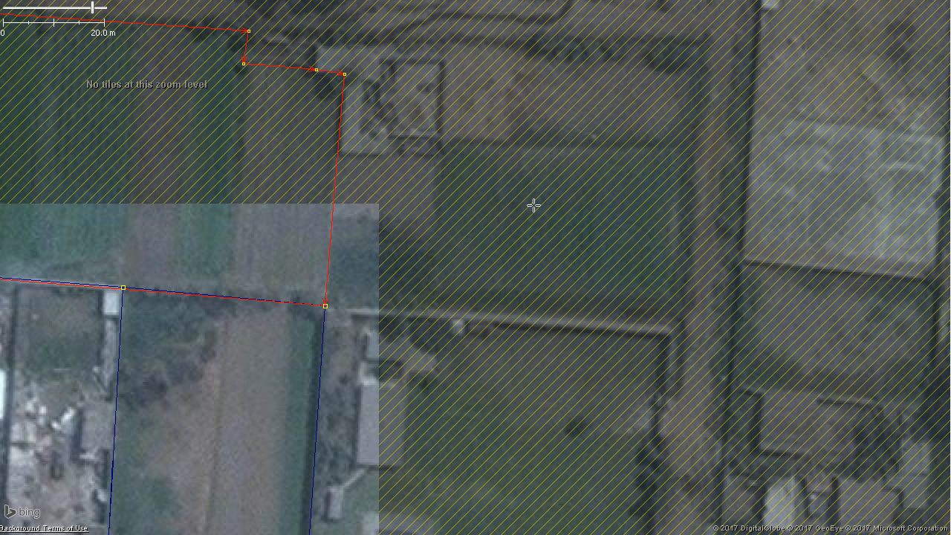
left_click_drag(476, 430, 533, 227)
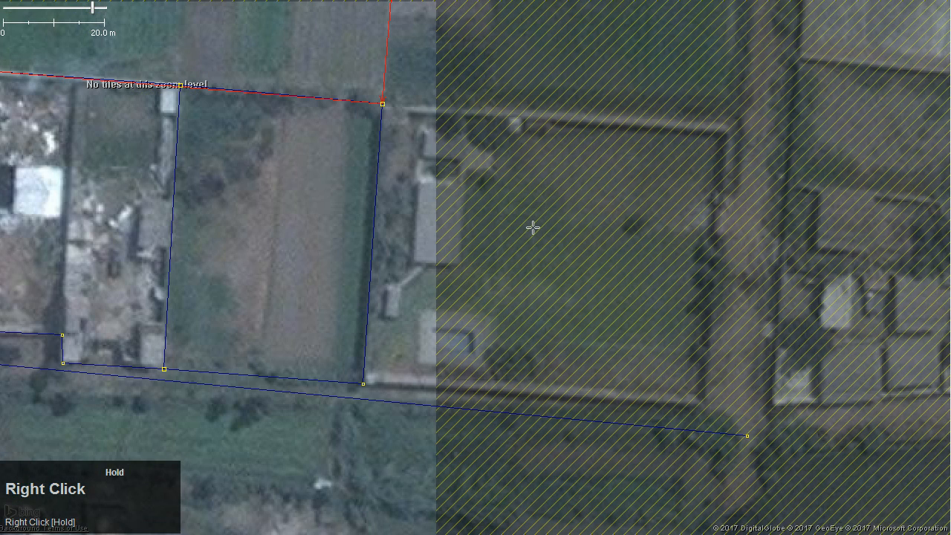
left_click(382, 105)
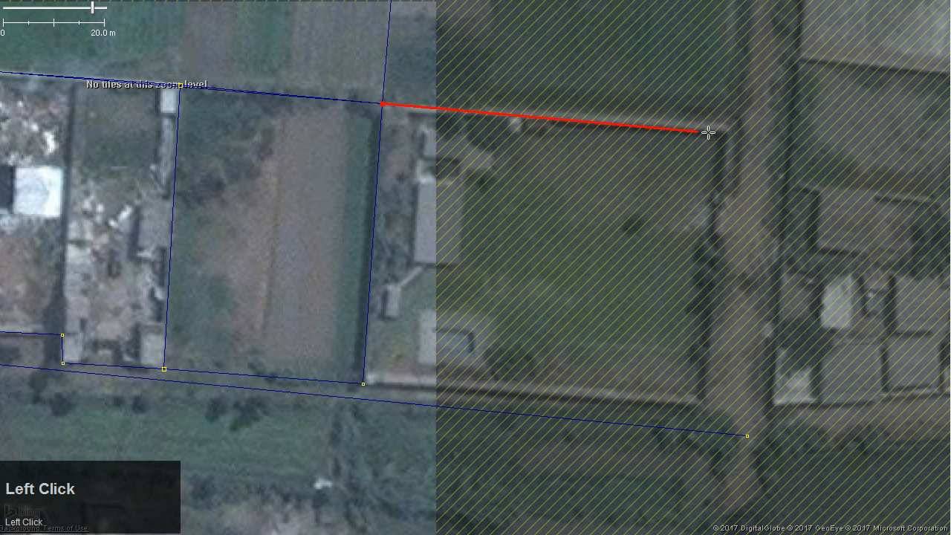
left_click(734, 128)
left_click(708, 404)
left_click(364, 384)
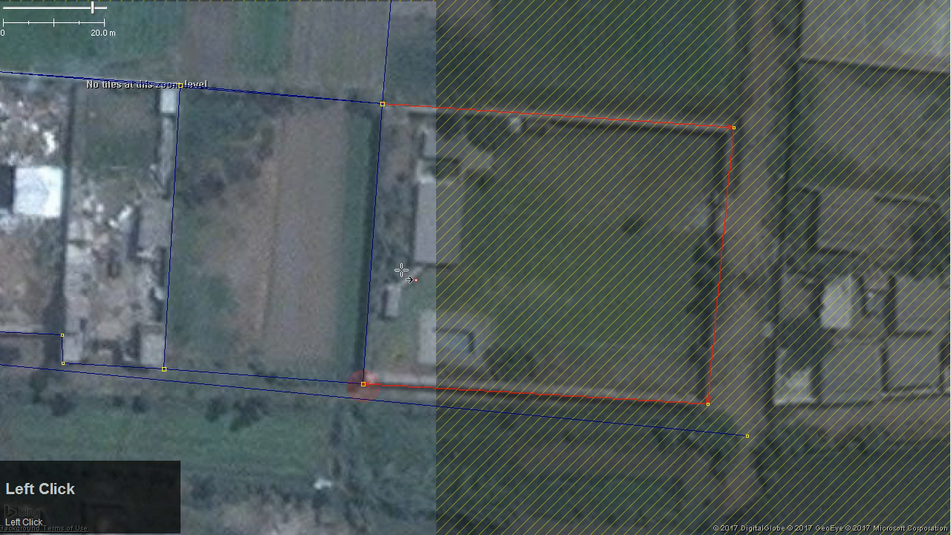
left_click(383, 104)
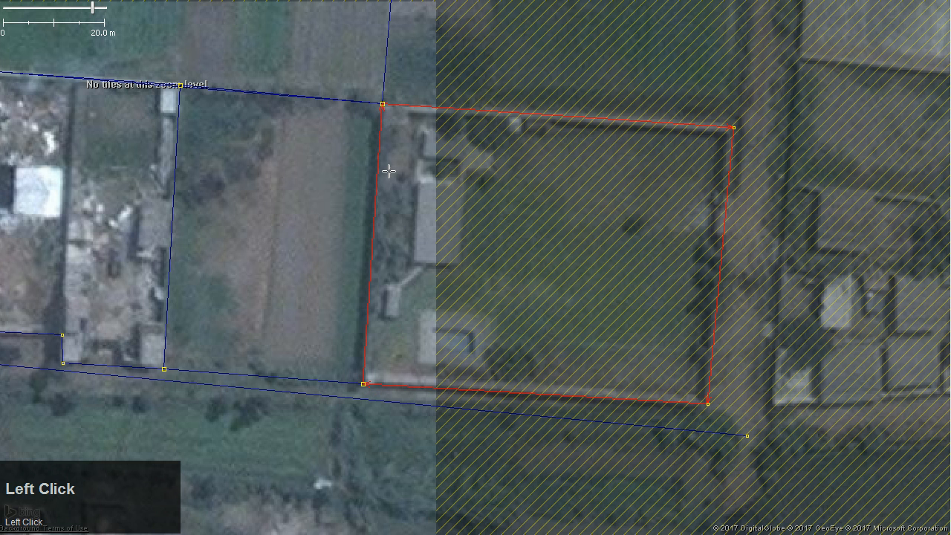
key("alt+a")
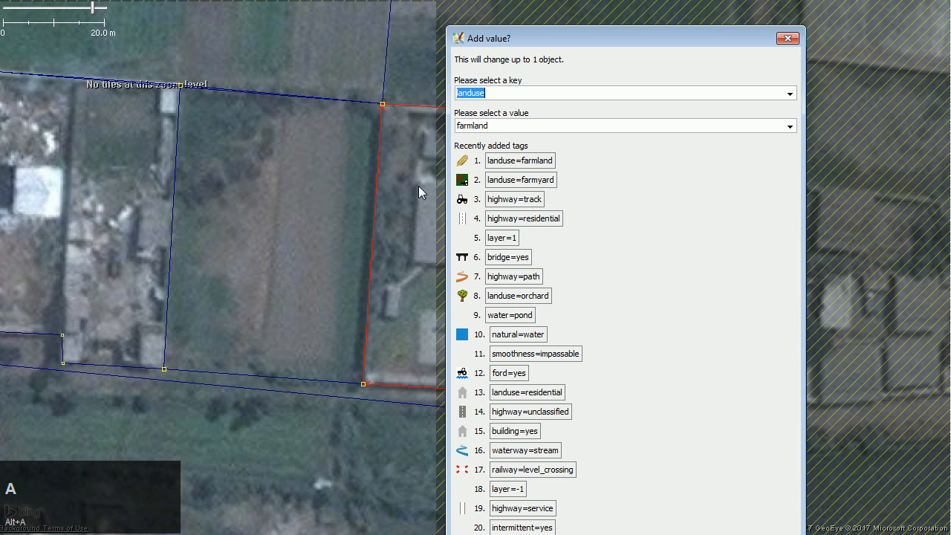
left_click(533, 180)
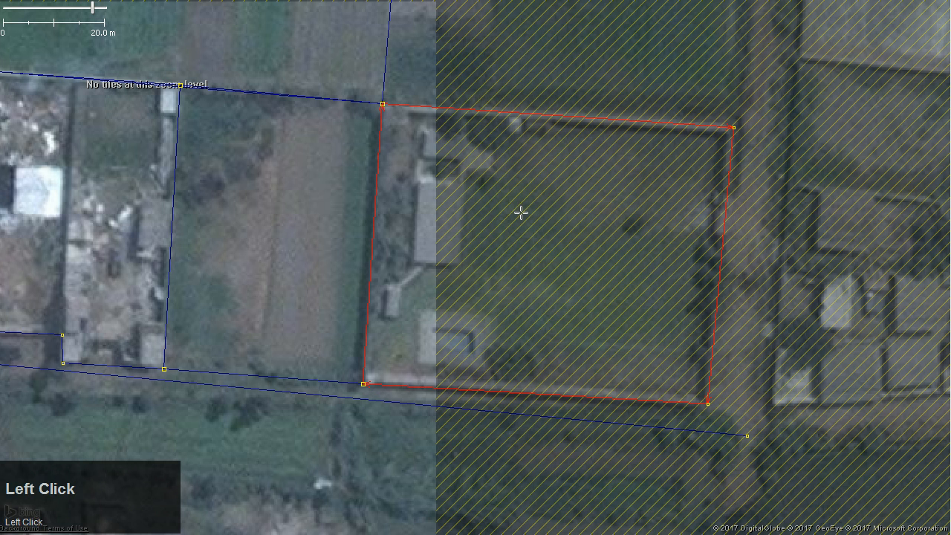
Outline the long narrow green field just south of the east-west track as a closed four-cornered area
key("s")
left_click_drag(255, 260, 610, 129)
left_click_drag(388, 436, 525, 310)
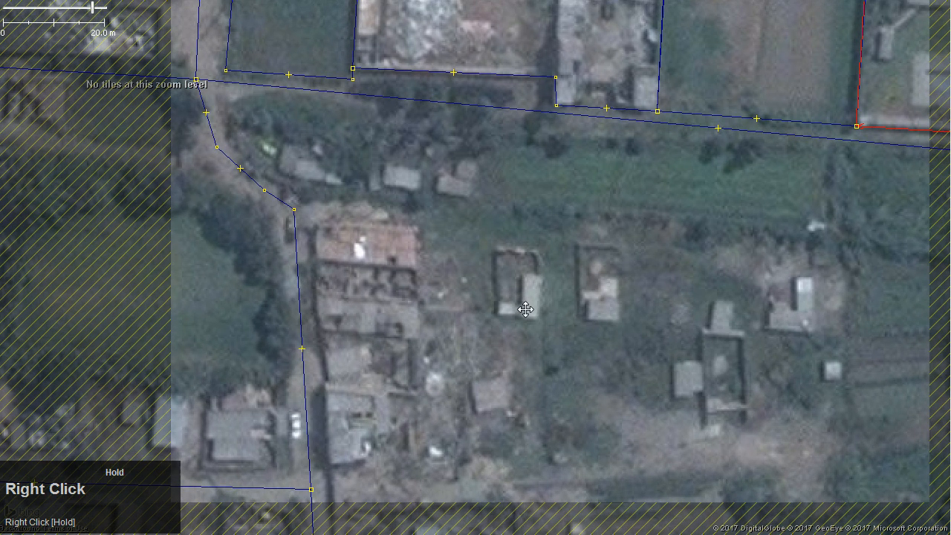
left_click_drag(554, 169, 486, 290)
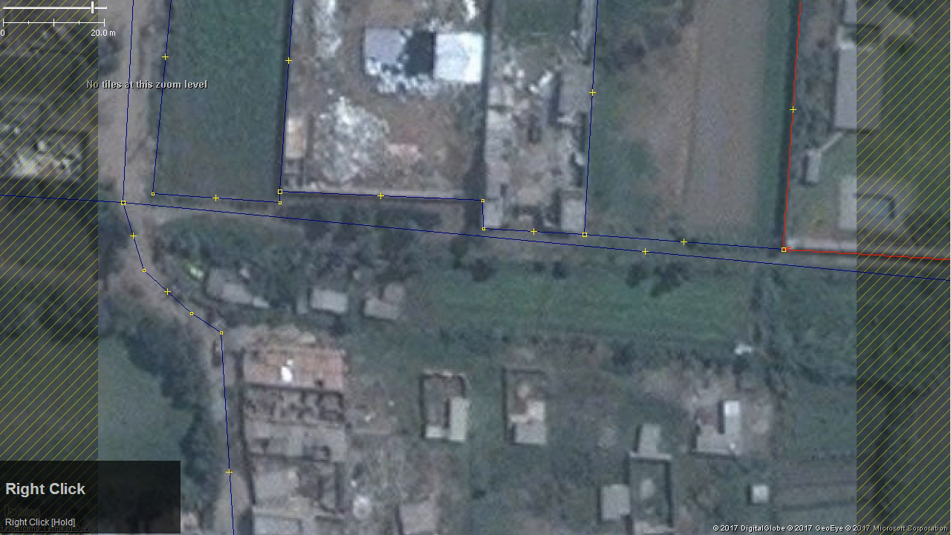
left_click(0, 86)
left_click(242, 227)
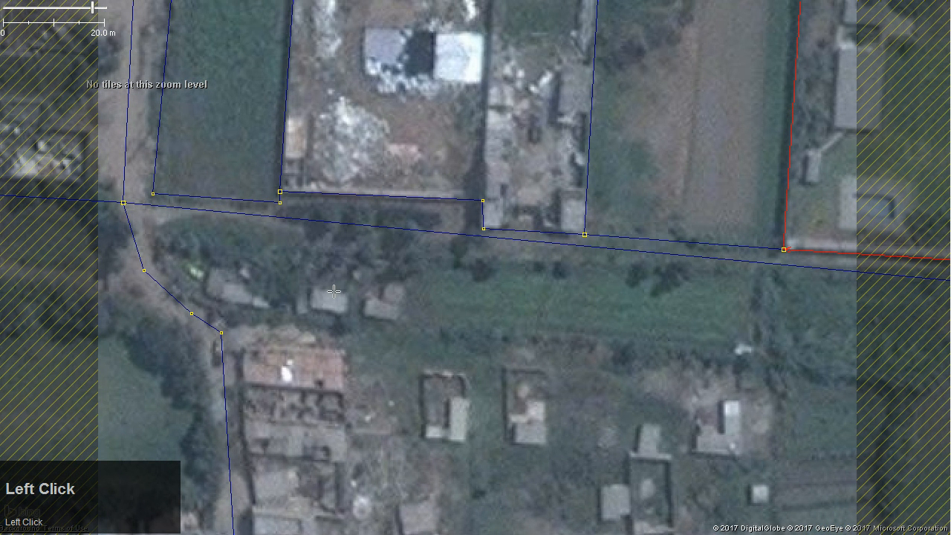
left_click(421, 268)
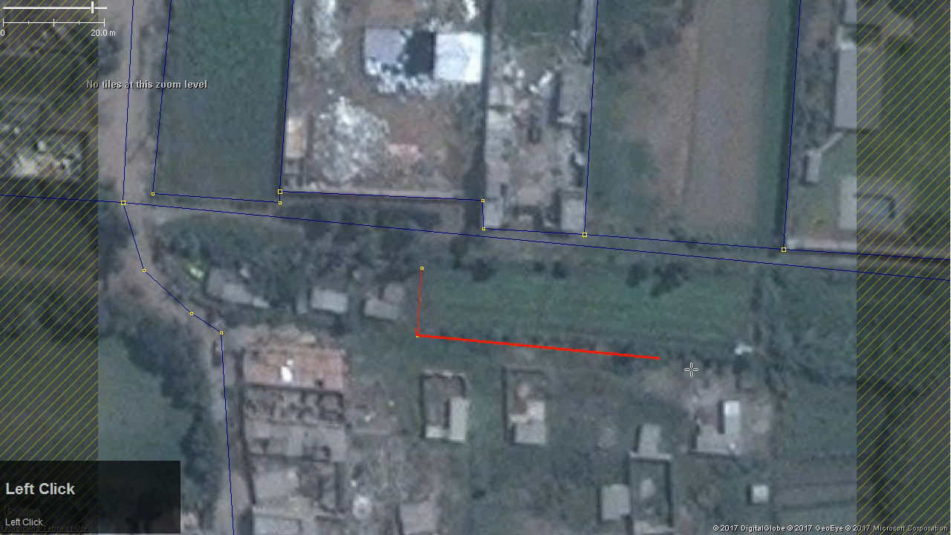
left_click(765, 364)
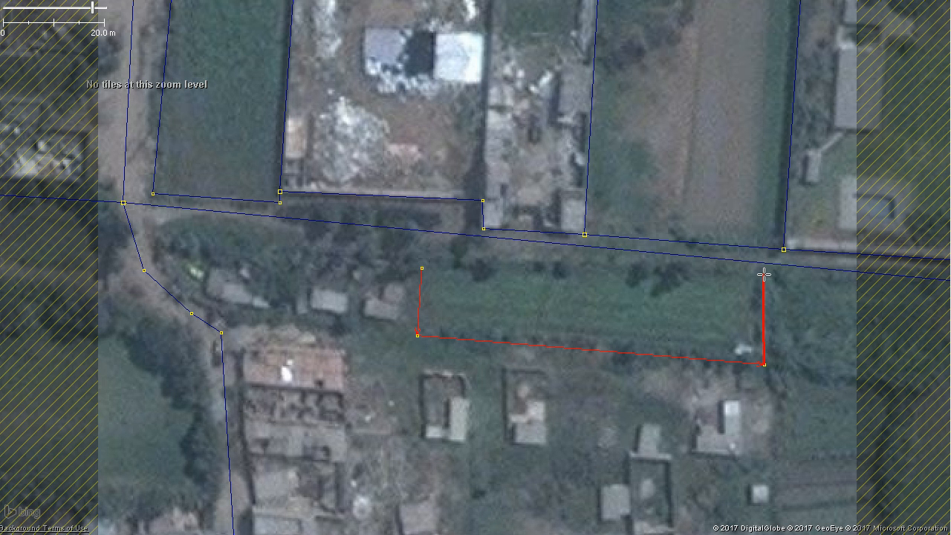
left_click(764, 274)
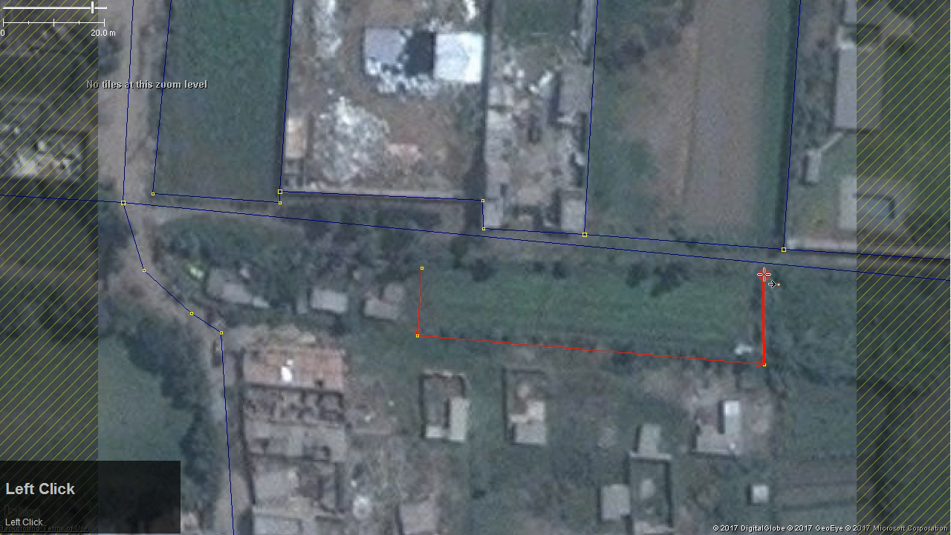
left_click(422, 267)
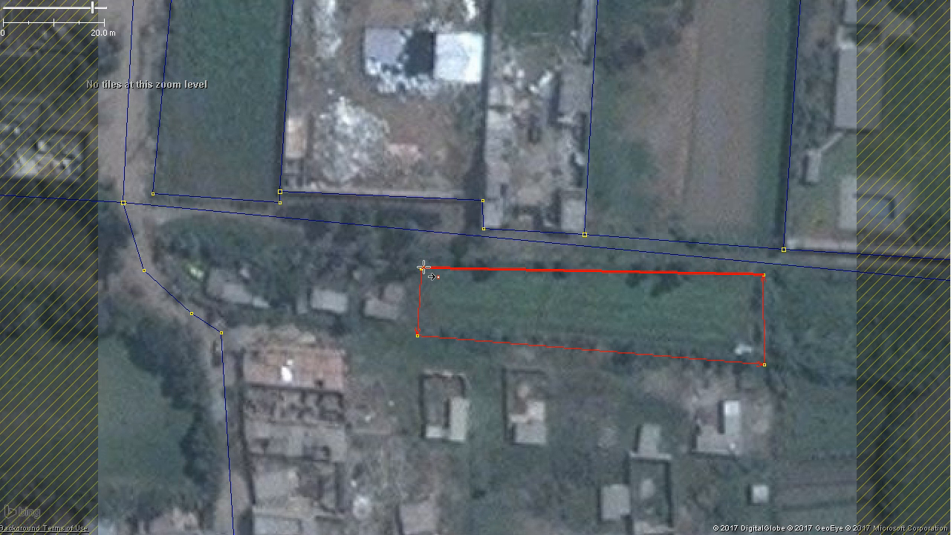
key("s")
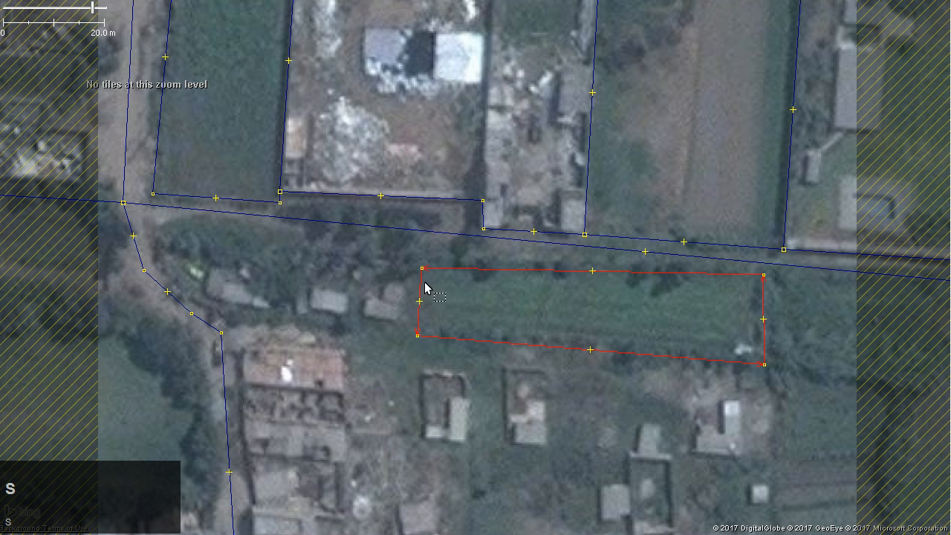
Move the southern field's northwest corner node slightly north and add landuse=farmland to that selected node
left_click(421, 269)
left_click_drag(421, 269, 420, 261)
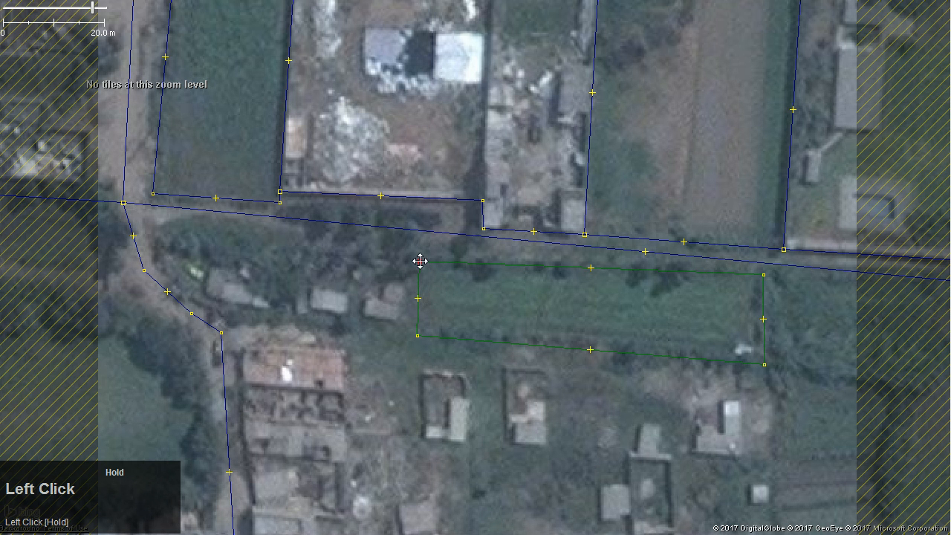
key("alt+a")
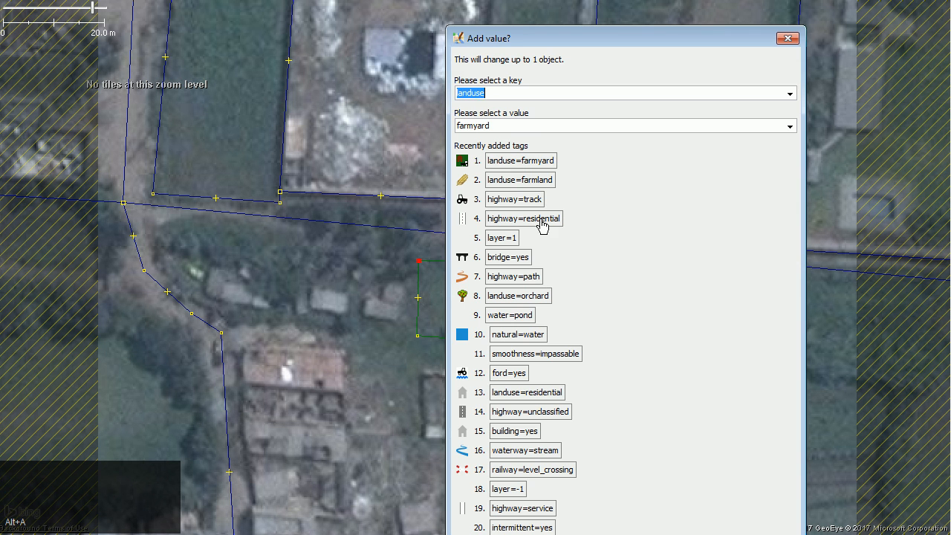
left_click(537, 178)
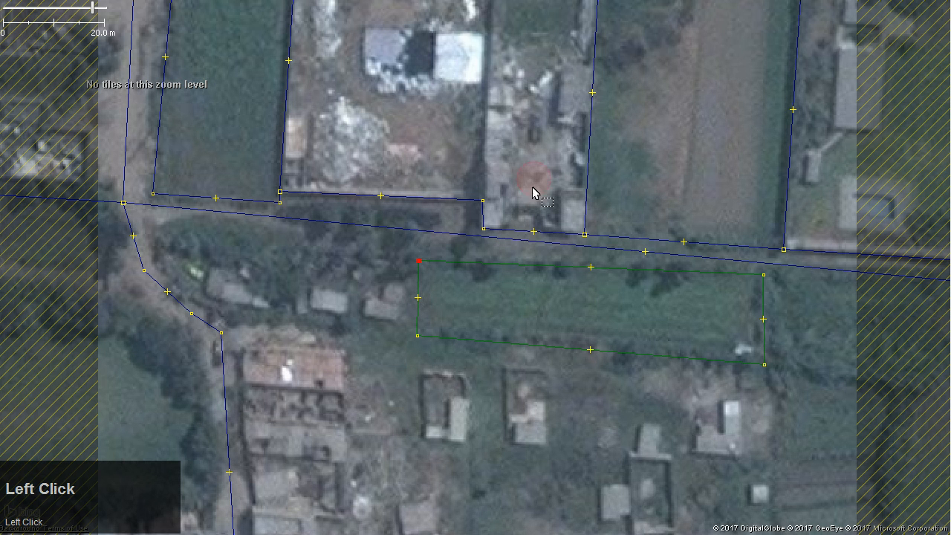
right_click(498, 458)
left_click_drag(491, 416, 493, 319)
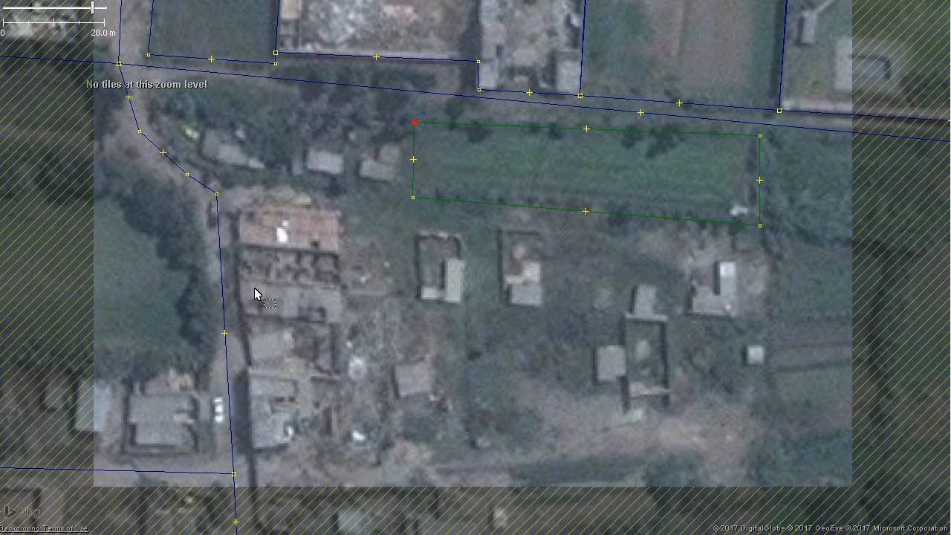
mouse_move(388, 388)
left_mouse_down()
mouse_move(386, 241)
mouse_move(375, 266)
mouse_move(399, 382)
left_mouse_up()
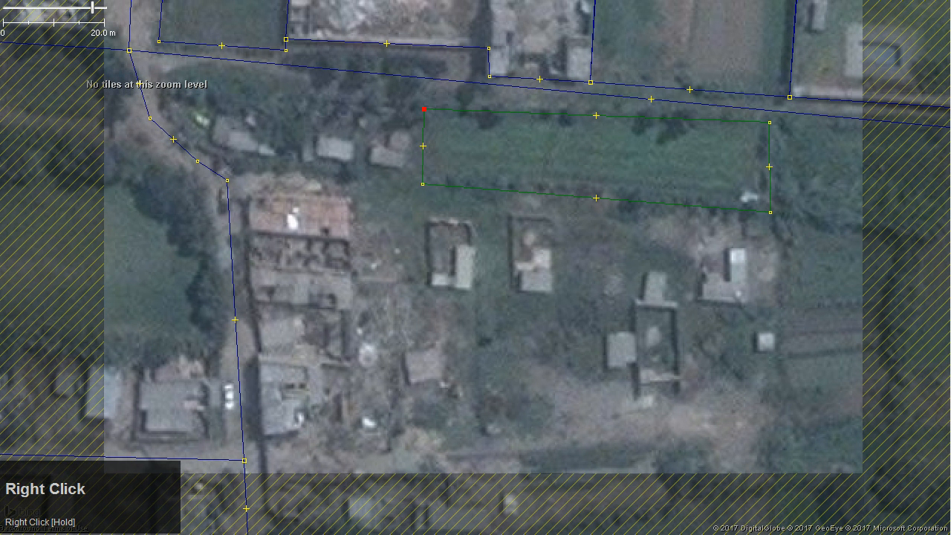
left_click(0, 33)
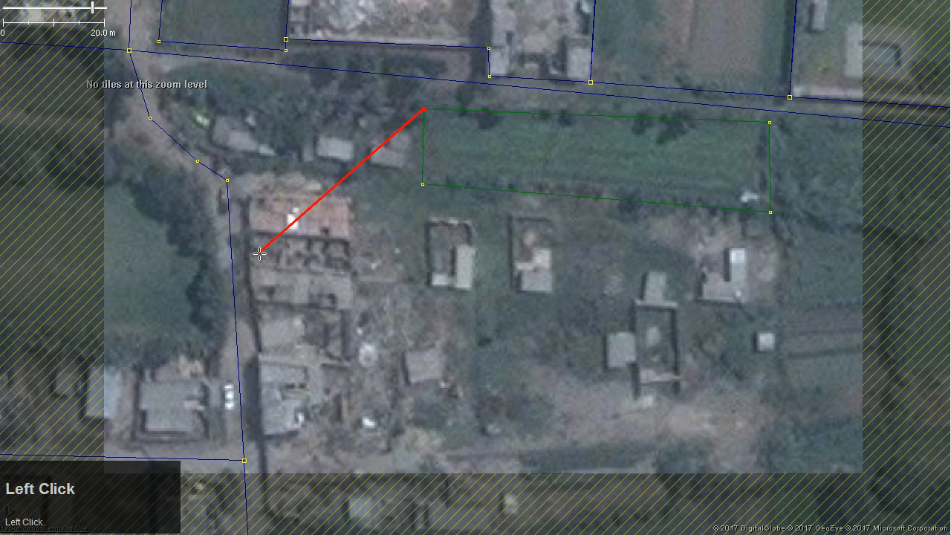
key("Escape")
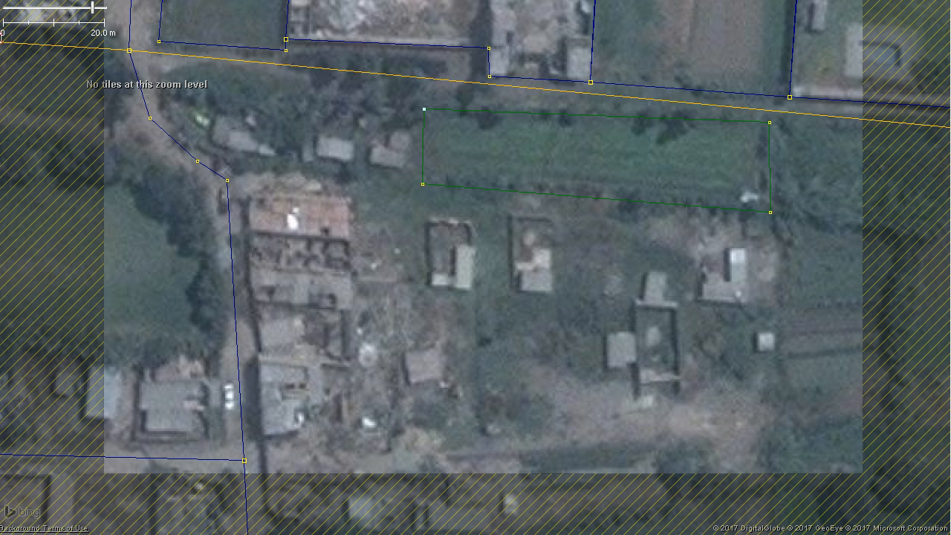
Add landuse=farmland to the closed outline of the long narrow green field south of the track, and clear the selection
left_click(355, 105)
left_click(425, 110)
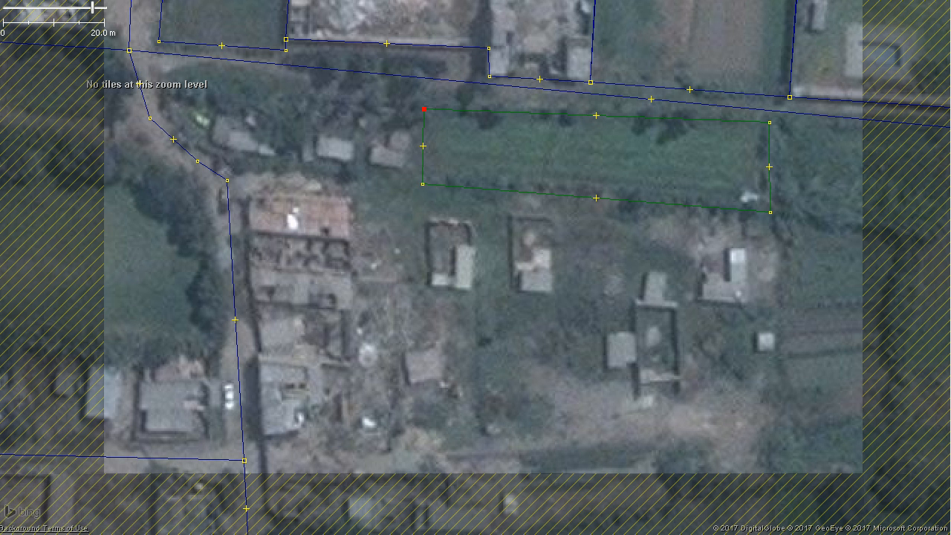
left_click(424, 110)
left_click(497, 117)
key("alt+a")
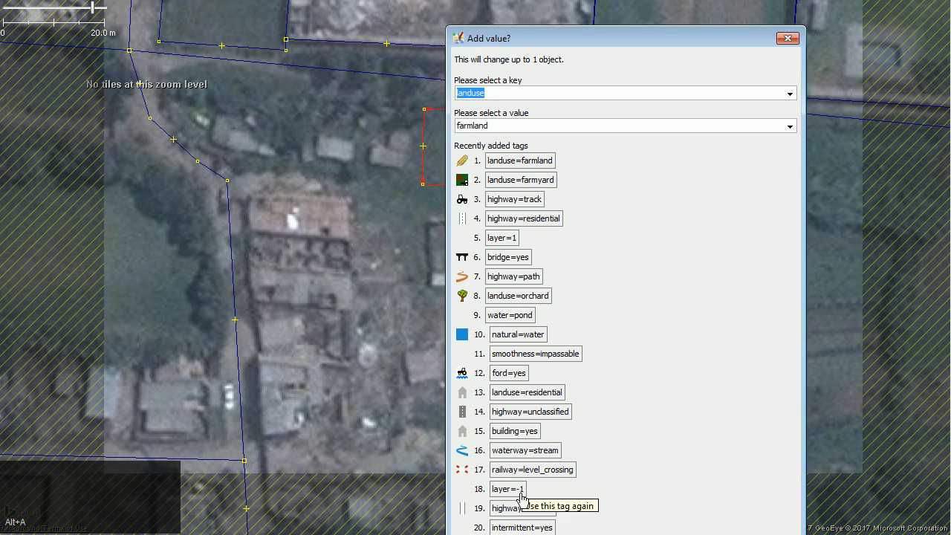
left_click(591, 534)
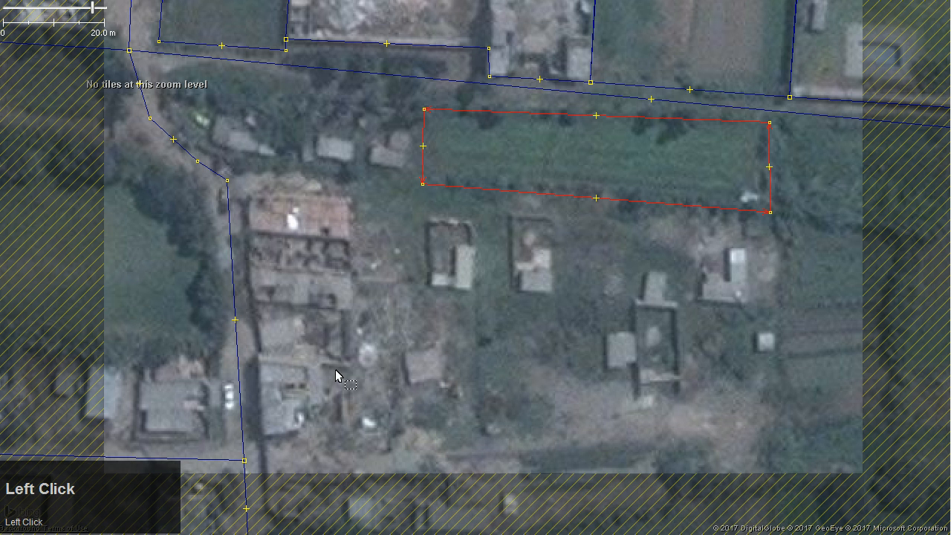
key("Escape")
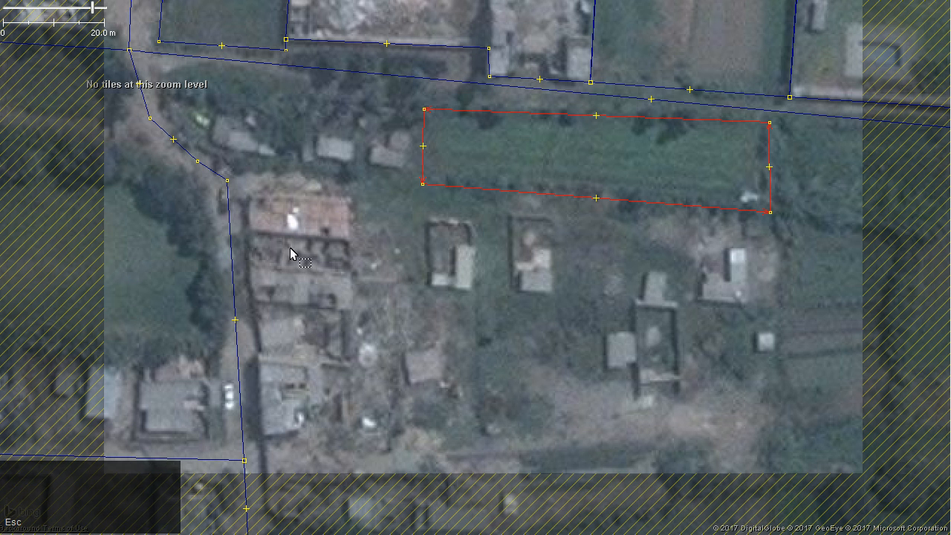
key("Escape")
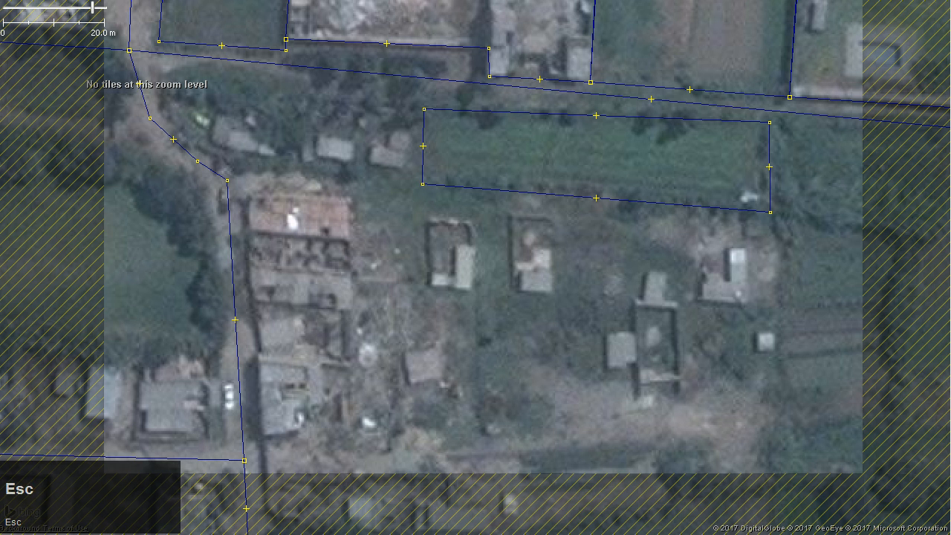
Trace the western and southern edges of the large built-up compound south of the narrow green field, up to its southeast corner
key("a")
left_click(246, 181)
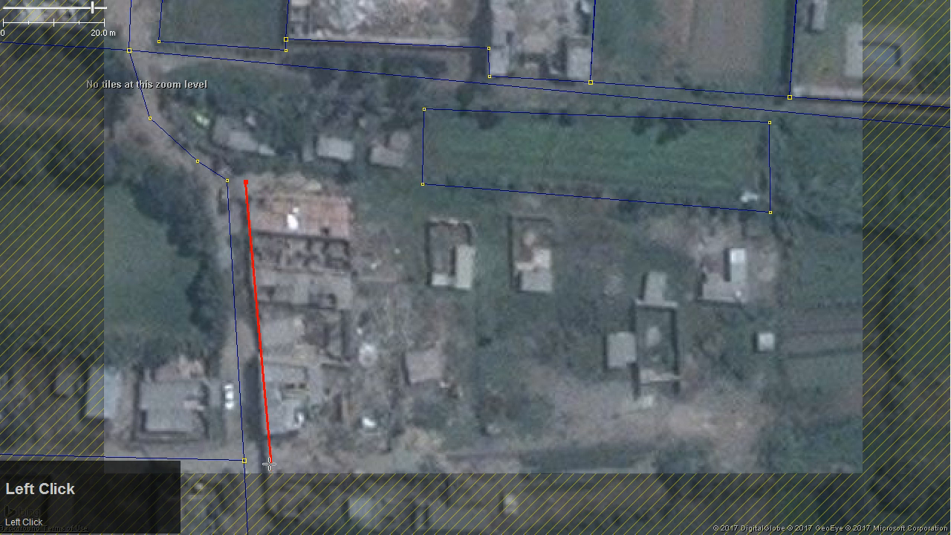
right_click(347, 476)
left_click_drag(357, 469, 333, 344)
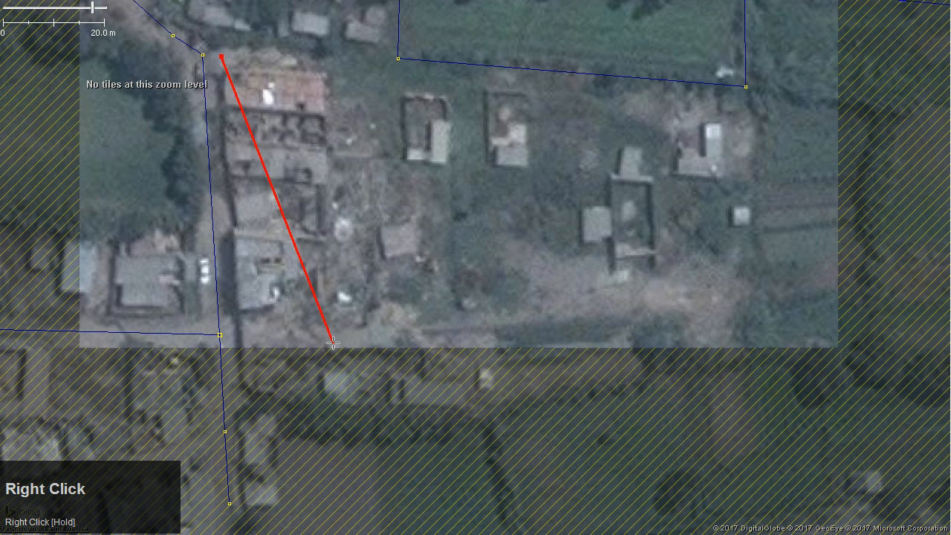
left_click(247, 389)
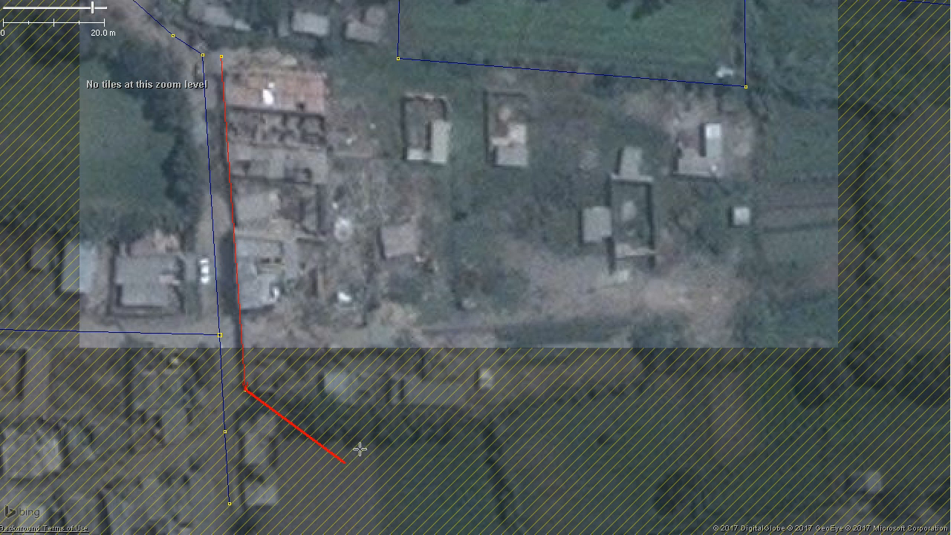
left_click(467, 410)
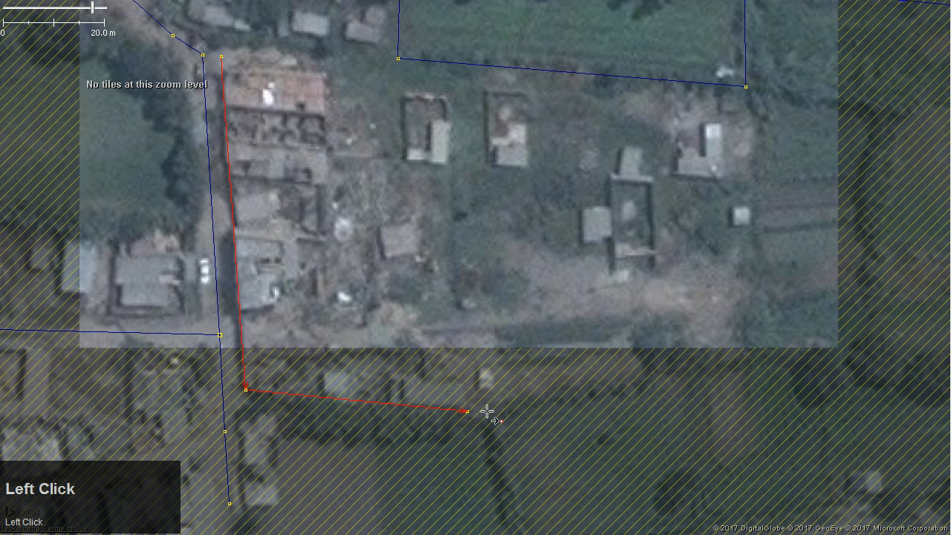
double_click(498, 411)
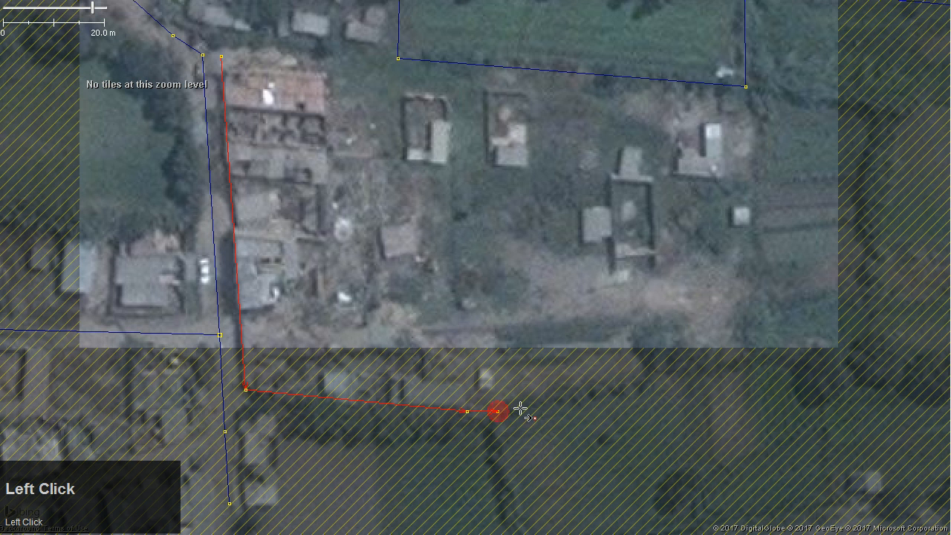
left_click(650, 382)
left_click(652, 367)
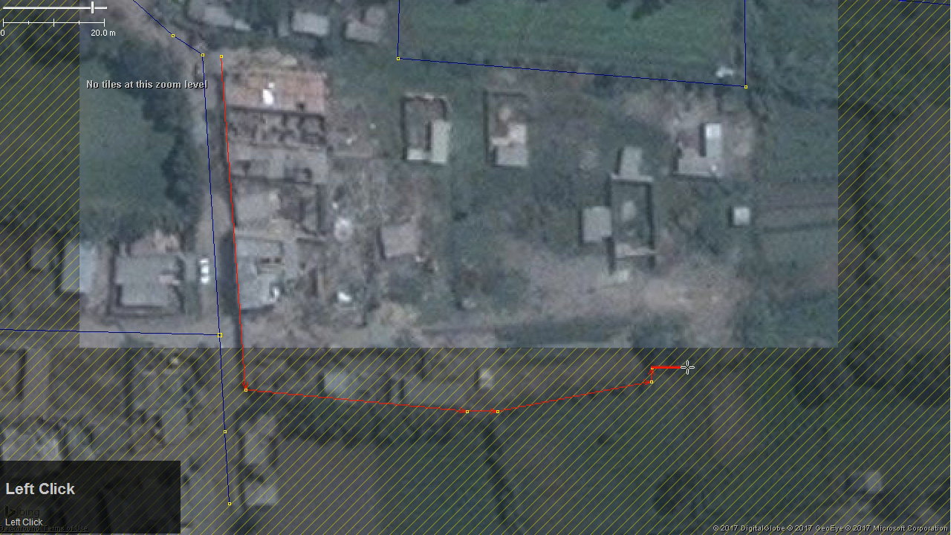
left_click(748, 364)
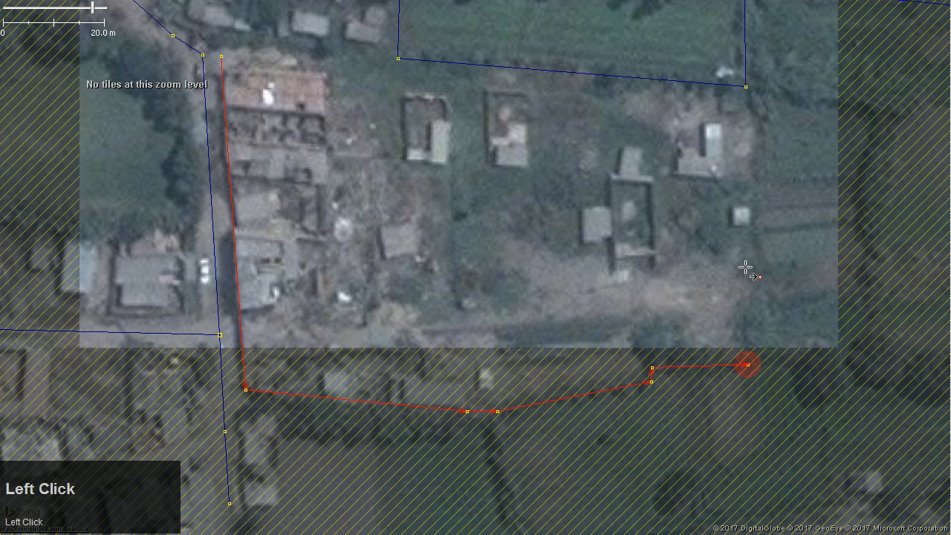
Close the compound outline along its east side and through the narrow field's two southern corner nodes, and tag it landuse=farmyard
left_click(763, 89)
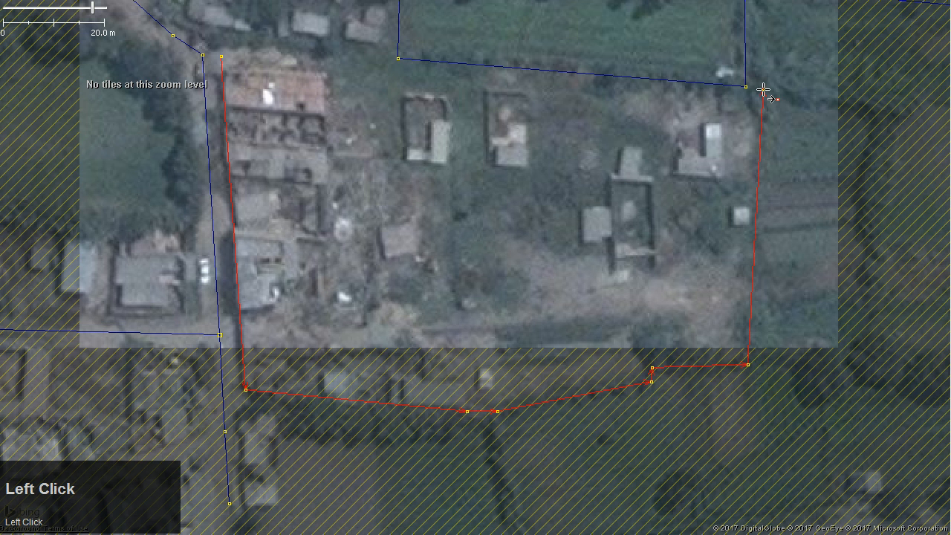
left_click(744, 87)
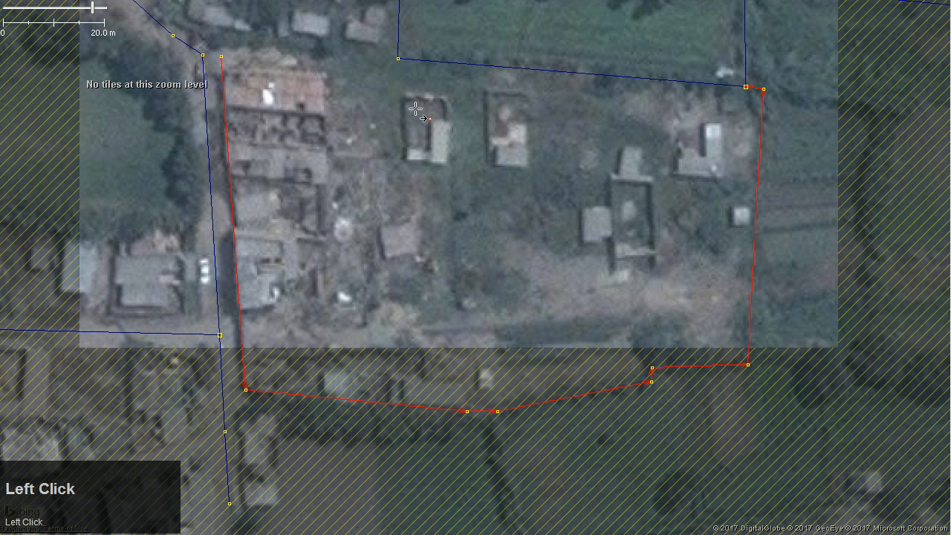
left_click(398, 59)
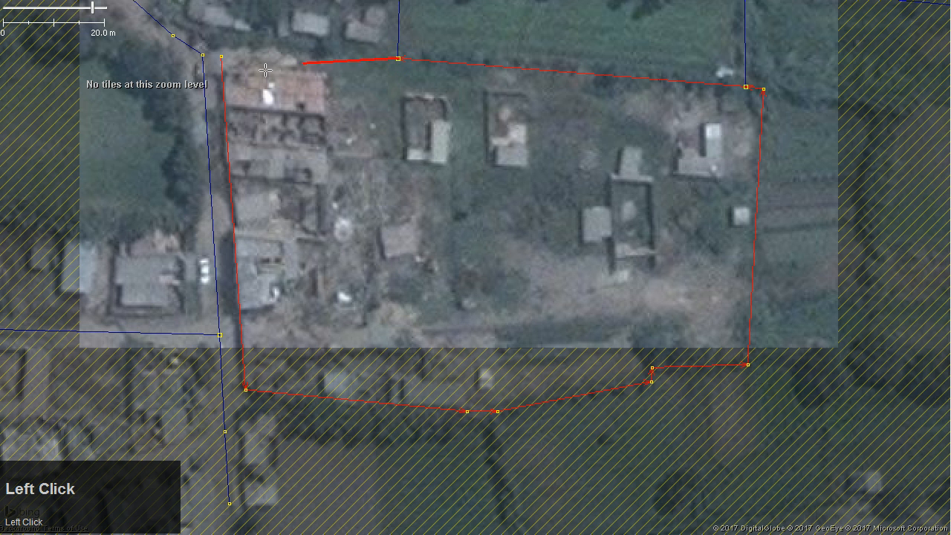
left_click(223, 57)
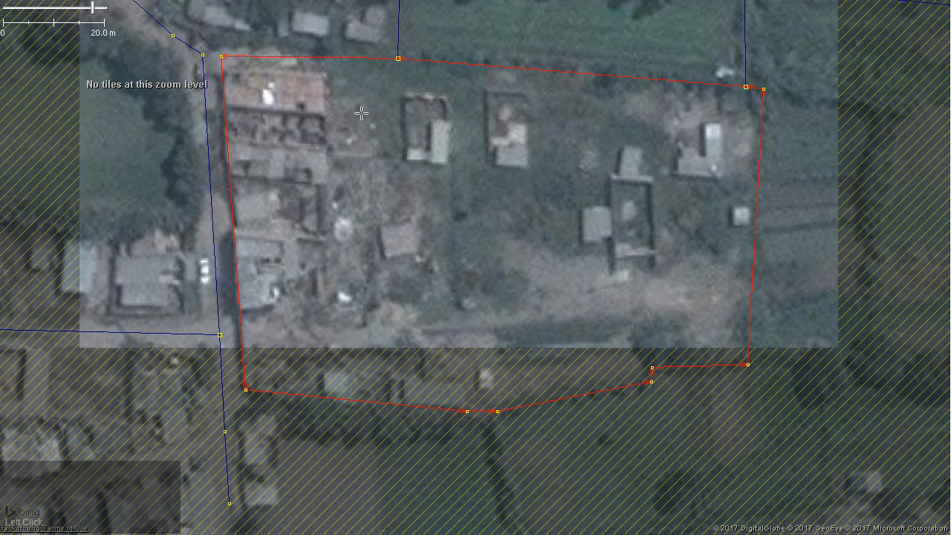
key("alt+a")
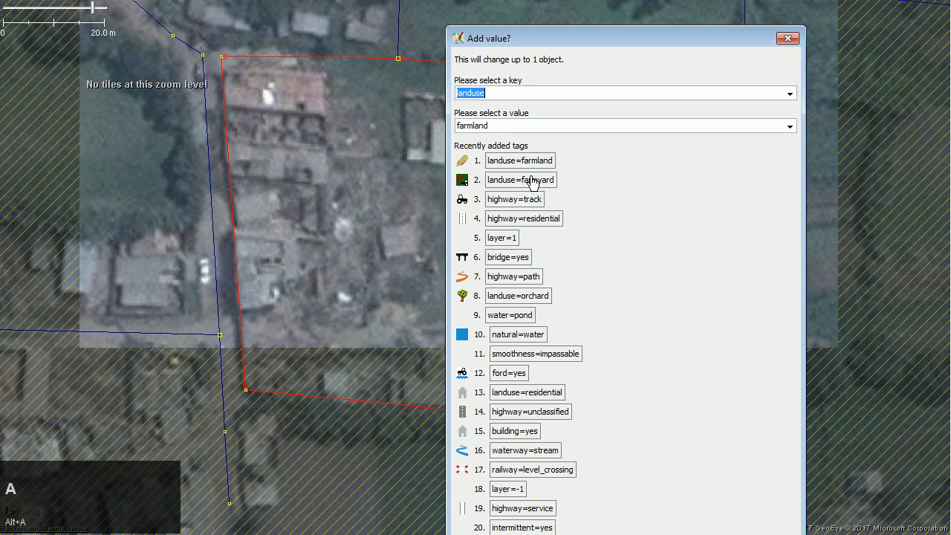
left_click(521, 182)
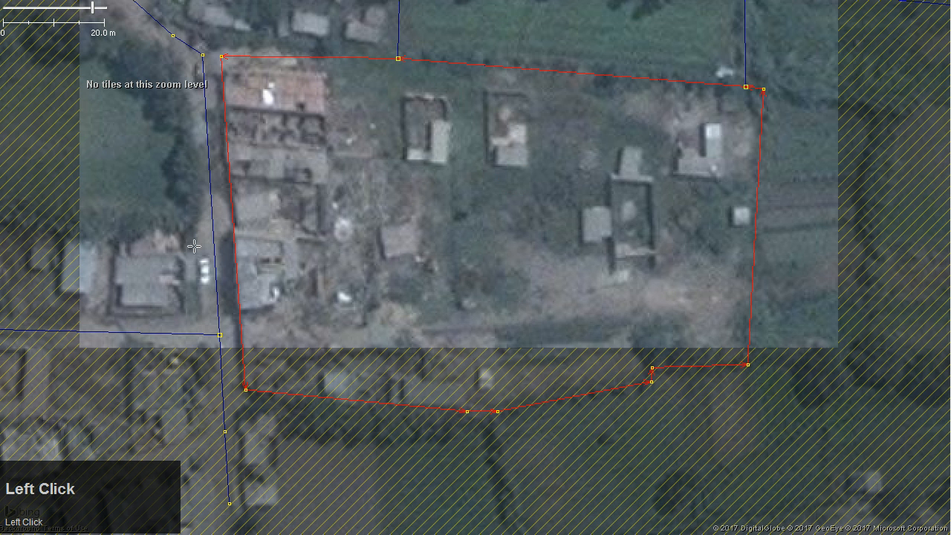
Outline the strip field adjoining the compound's eastern edge as a closed area sharing that edge, and tag it landuse=farmland
left_click_drag(835, 272, 513, 288)
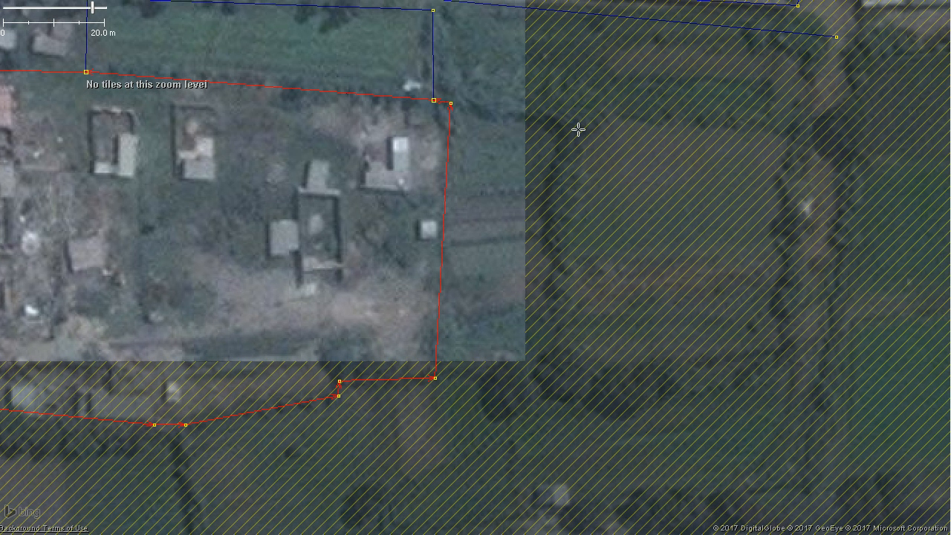
left_click(451, 103)
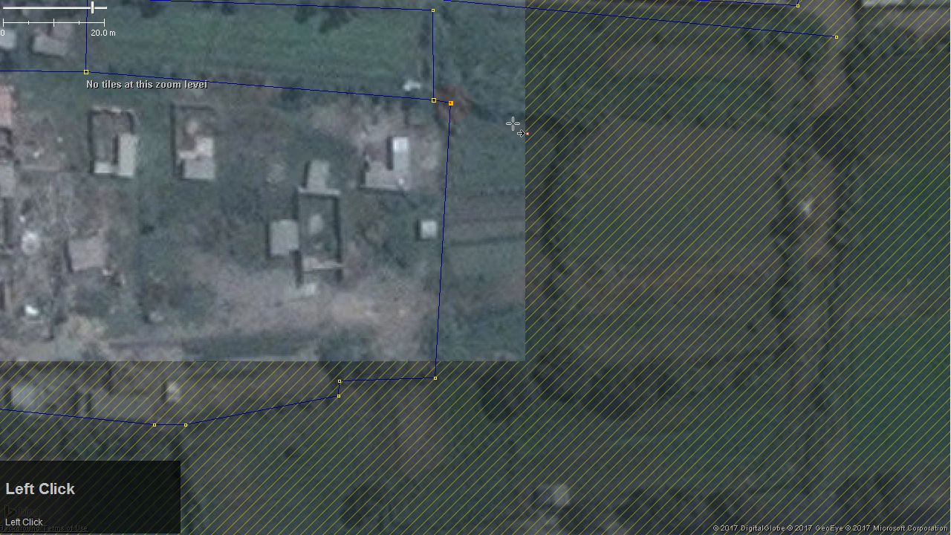
left_click(565, 121)
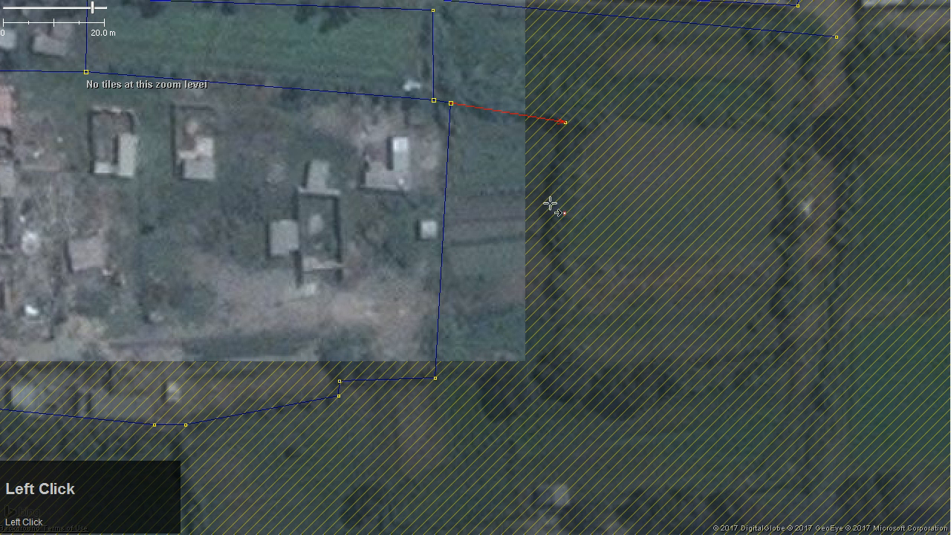
left_click(554, 358)
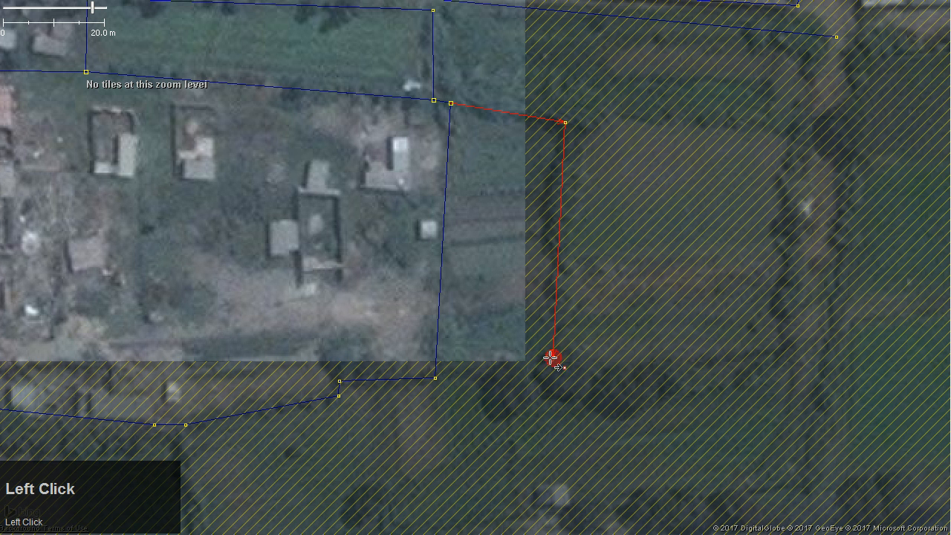
left_click(441, 359)
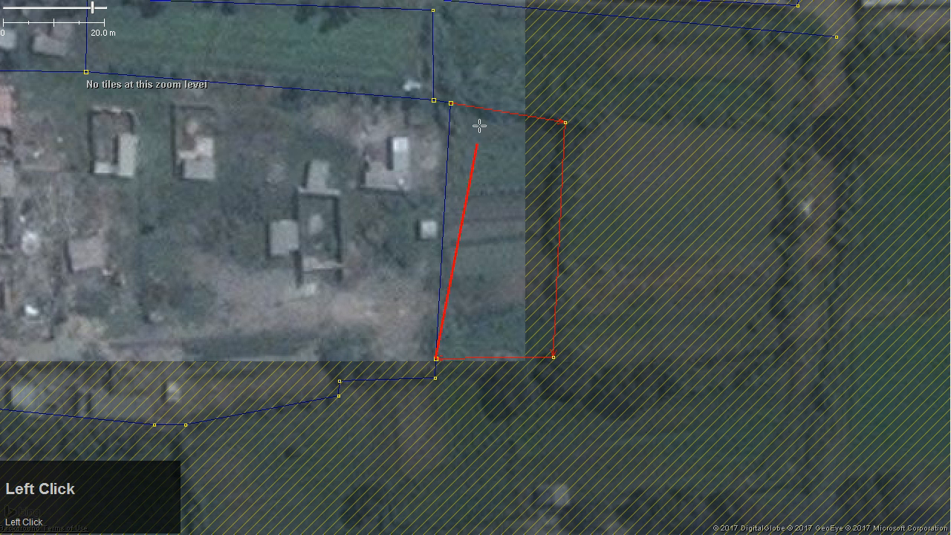
left_click(451, 103)
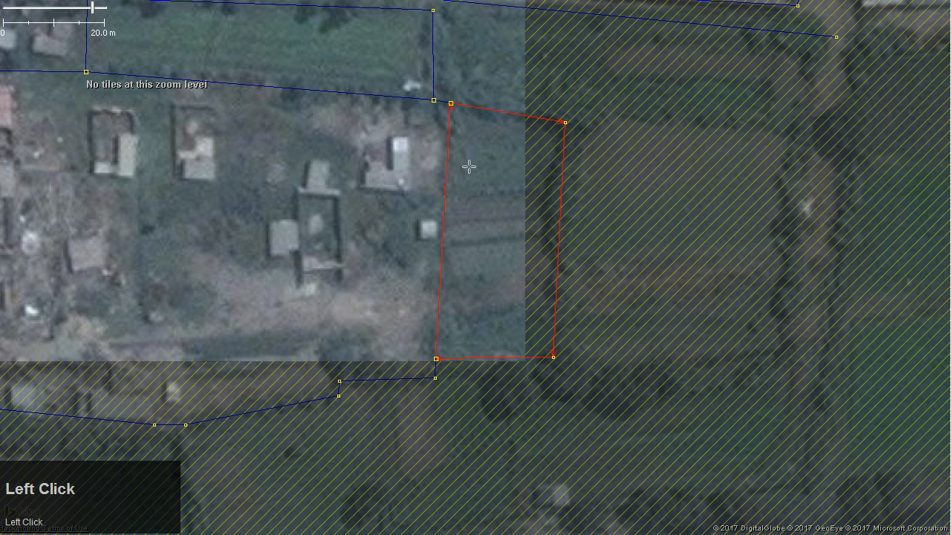
key("alt+a")
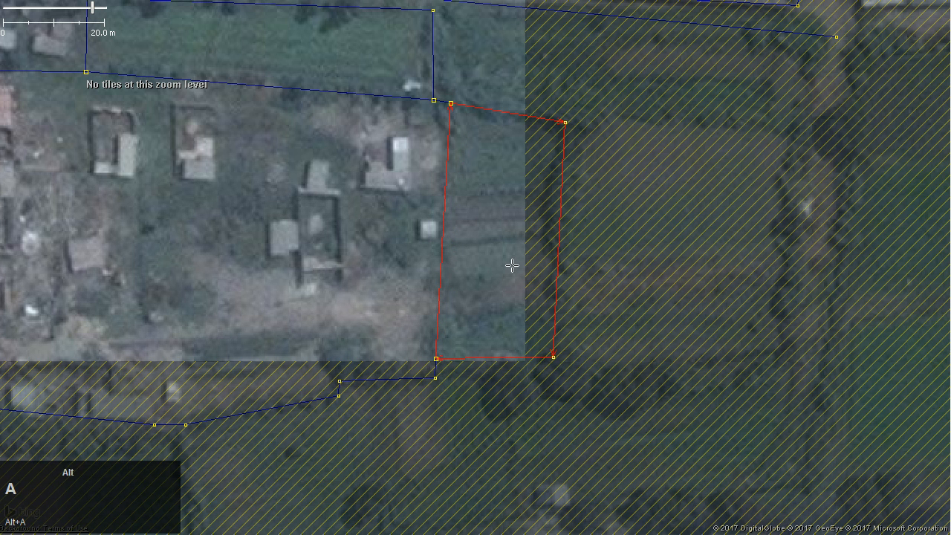
left_click(530, 185)
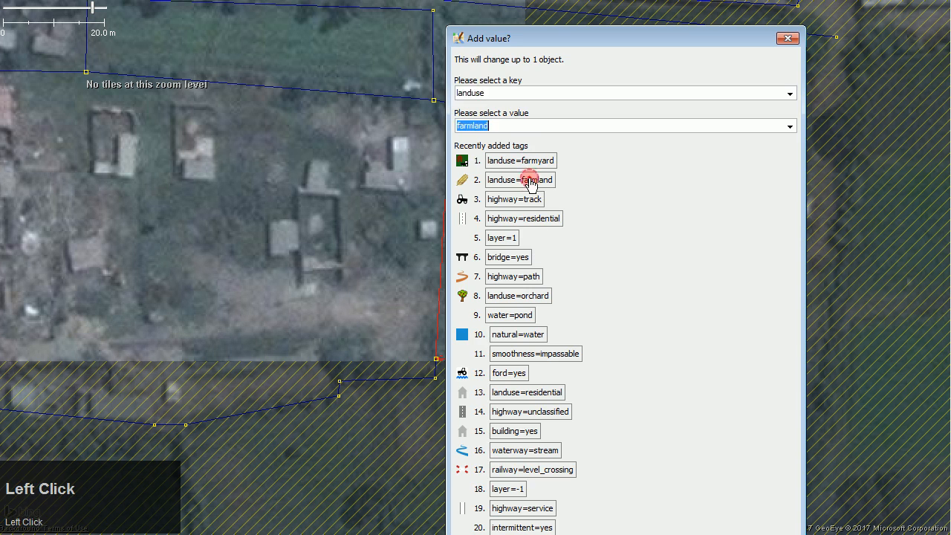
Move the east-west track's eastern end node slightly north
key("s")
right_click(363, 229)
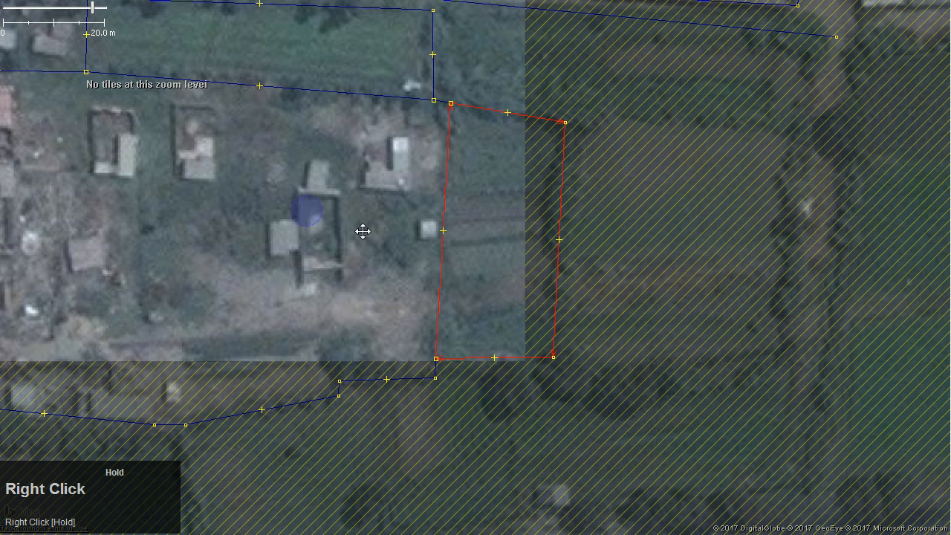
left_click_drag(492, 244, 331, 368)
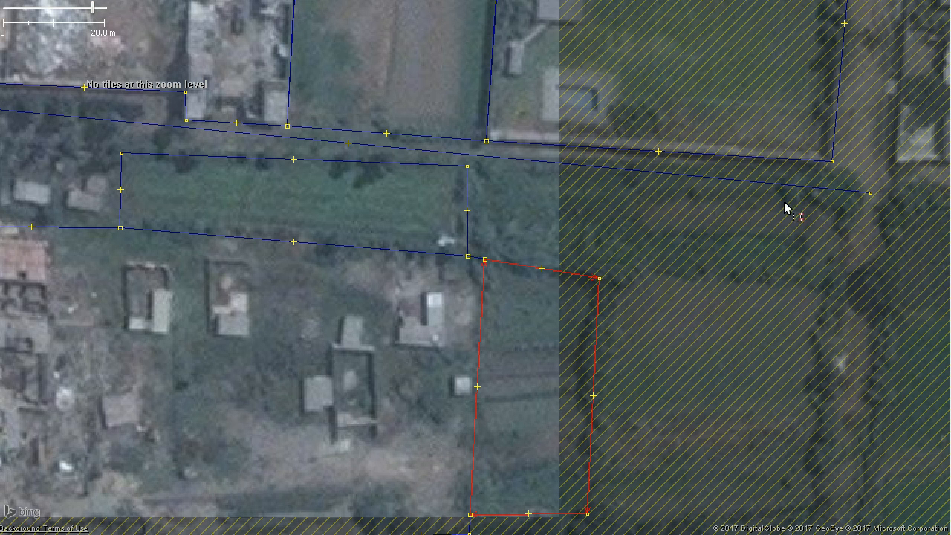
left_click(870, 193)
left_click(683, 176)
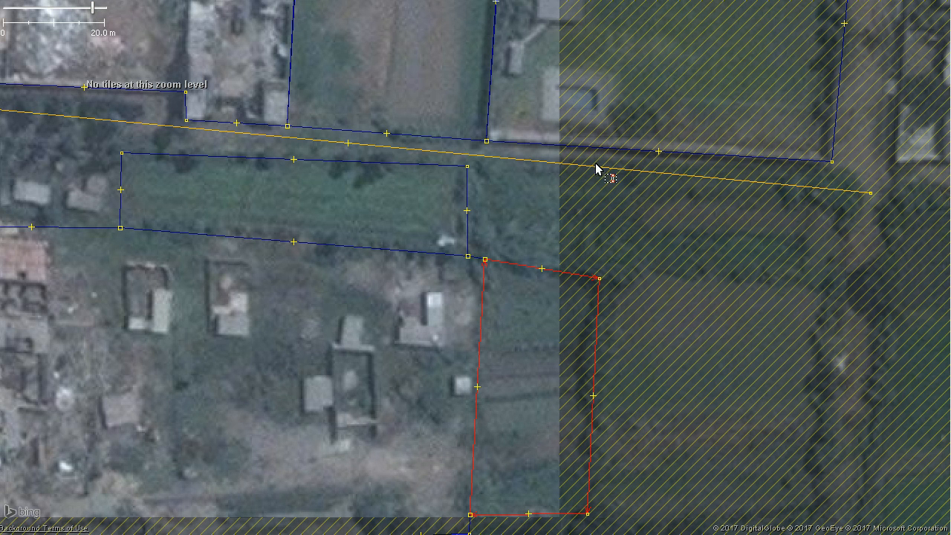
left_click(870, 194)
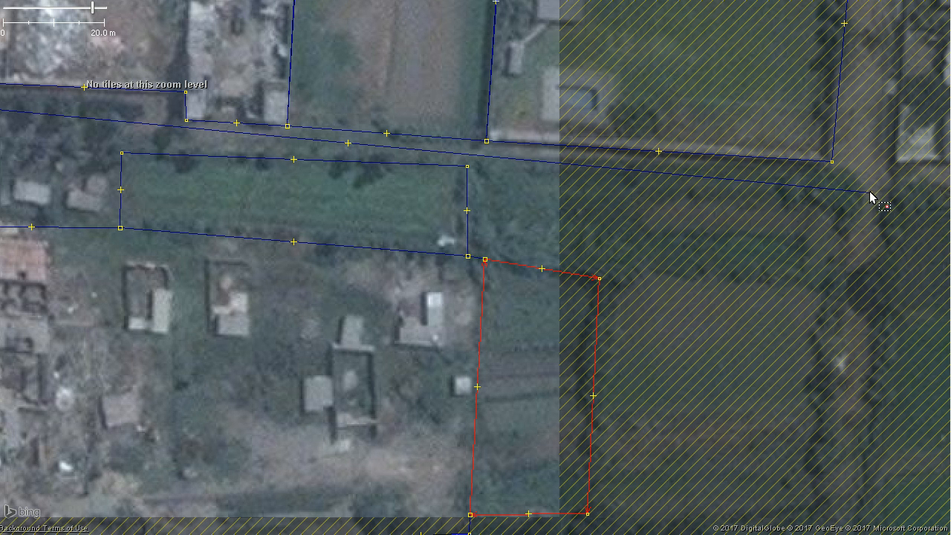
left_click_drag(872, 194, 873, 179)
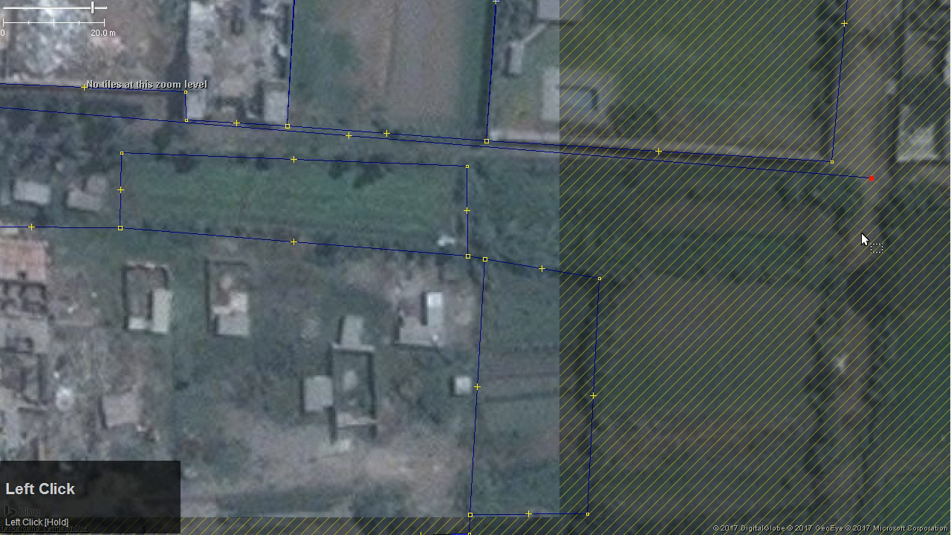
Outline the field east of the narrow green field as a closed area sharing its eastern edge and the strip field's northern nodes, tagged landuse=farmland
left_click(467, 166)
key("a")
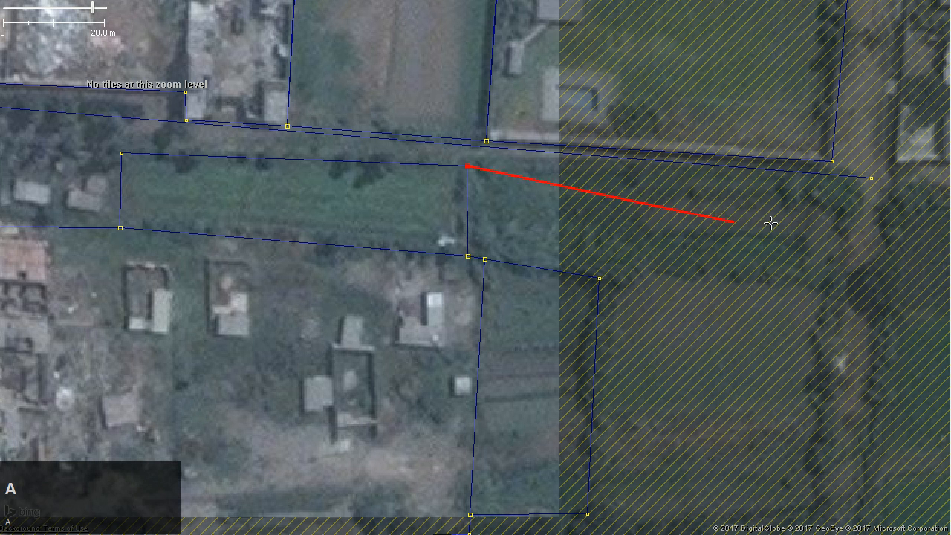
left_click(845, 185)
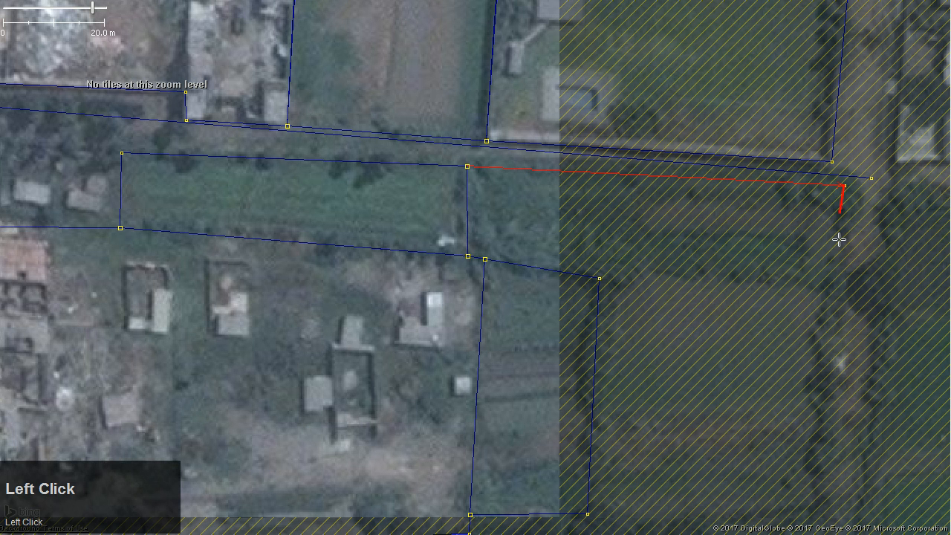
left_click(833, 284)
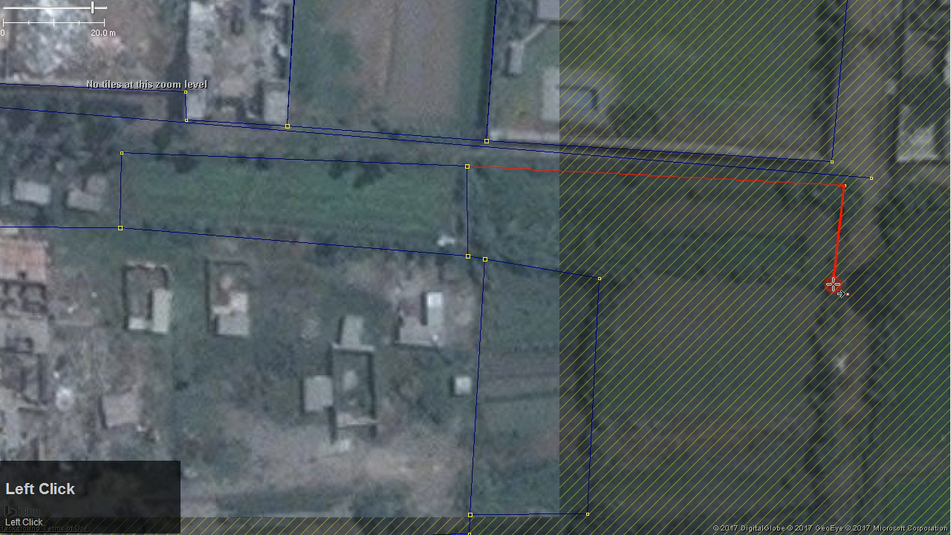
left_click(602, 279)
left_click(488, 260)
left_click(469, 257)
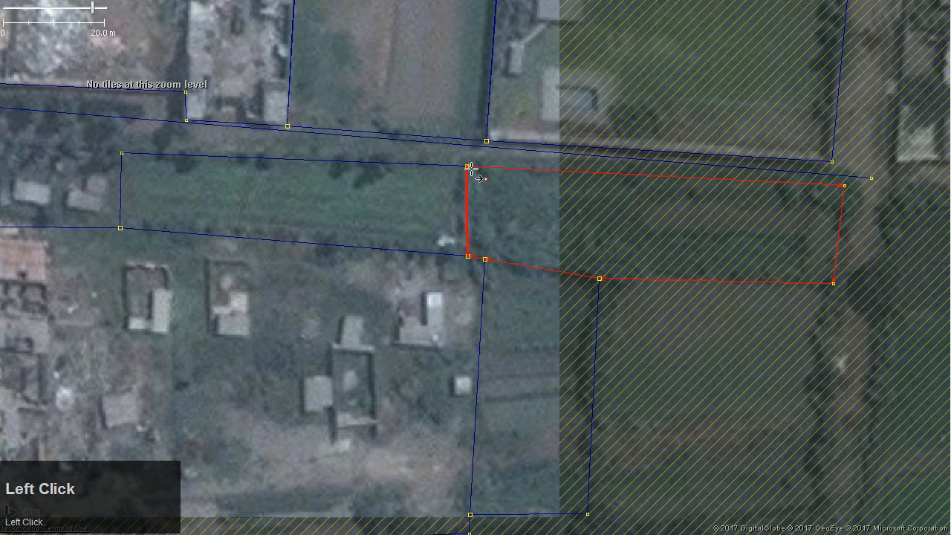
left_click(469, 167)
key("alt+a")
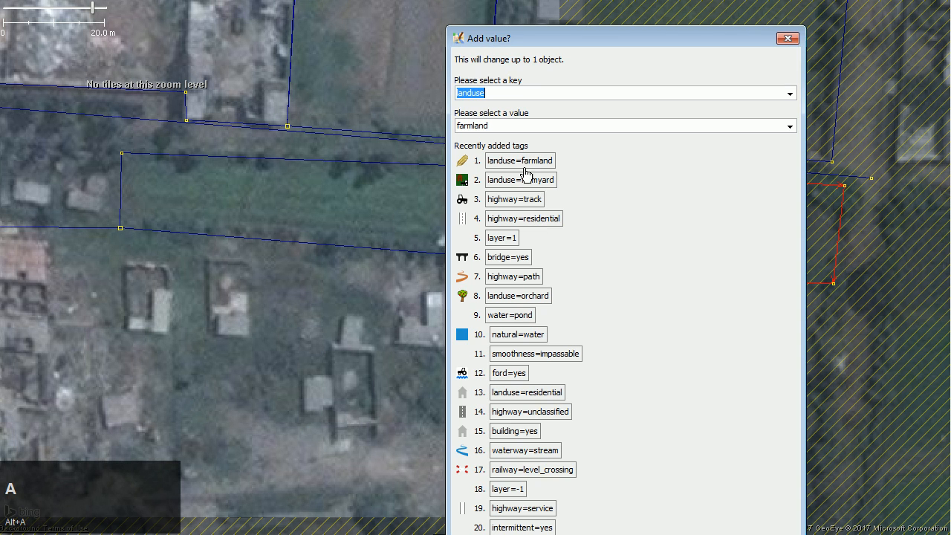
left_click(521, 161)
key("s")
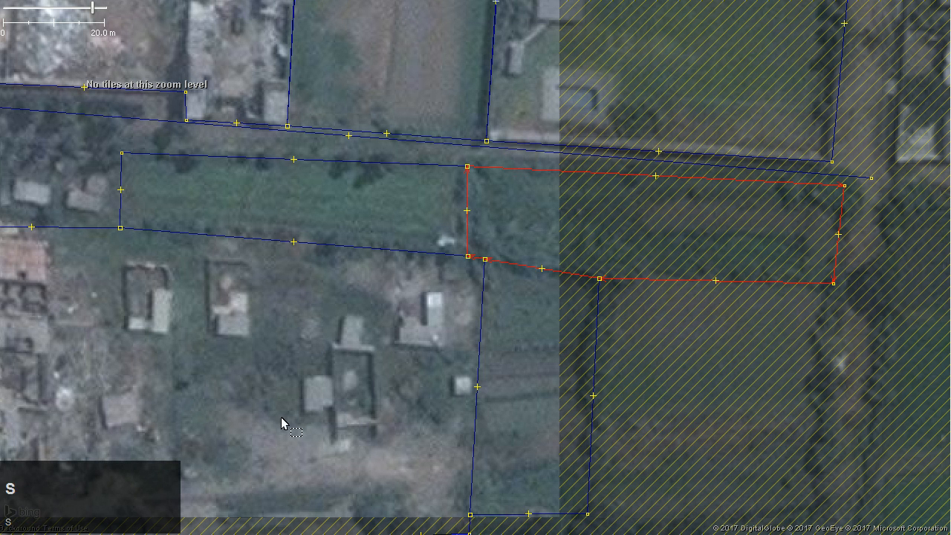
Outline the five-cornered field west of the bending lane, across from the large compound, as a closed area and tag it landuse=farmland
left_click_drag(397, 354, 415, 348)
scroll(413, 348, "down", 2)
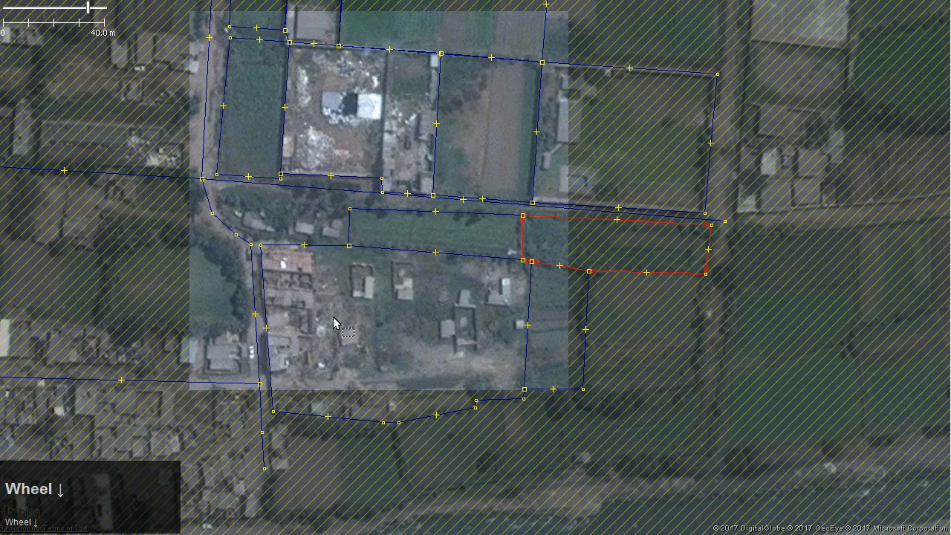
left_click_drag(214, 294, 343, 314)
scroll(343, 315, "up", 1)
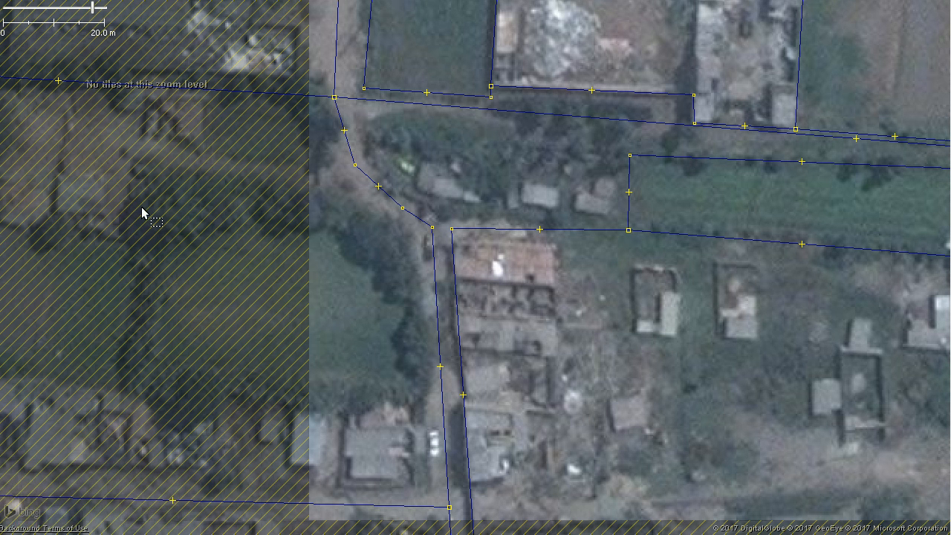
key("a")
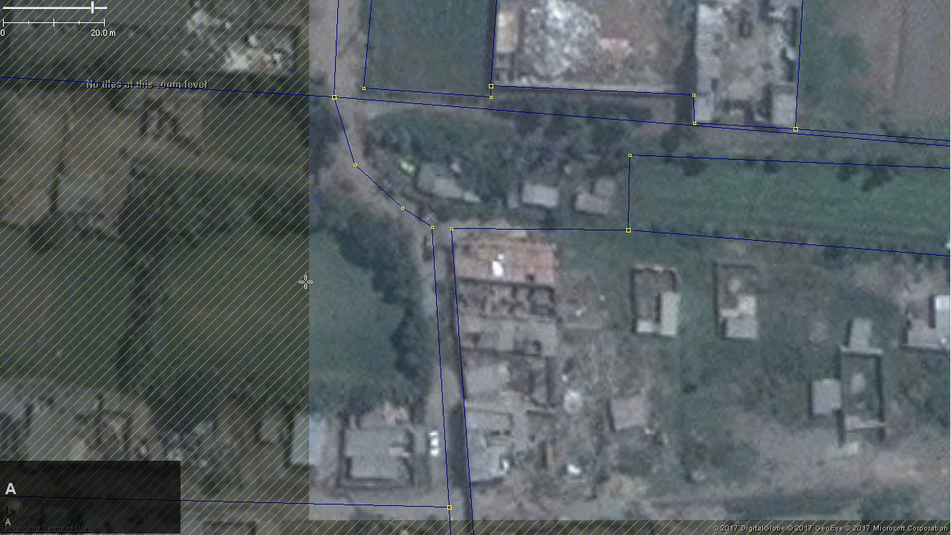
left_click(173, 199)
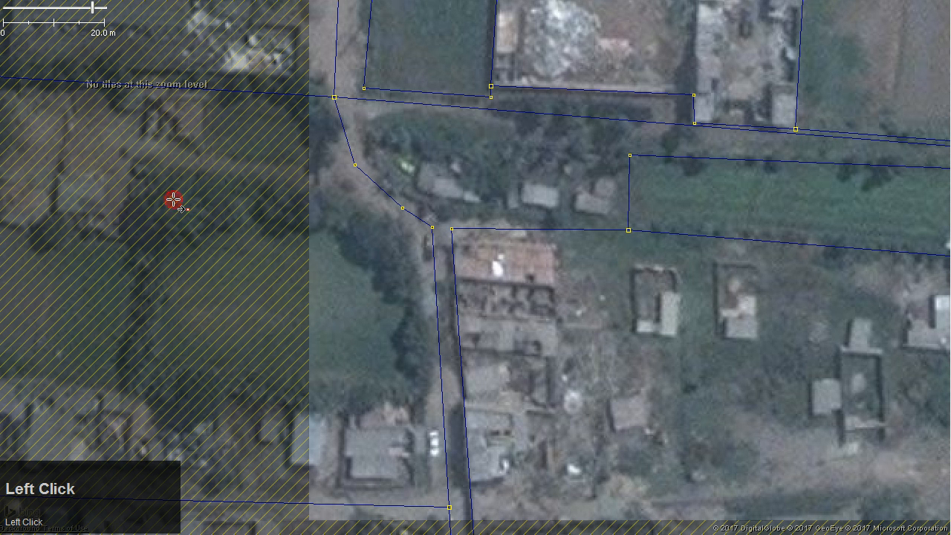
left_click(152, 372)
left_click(414, 387)
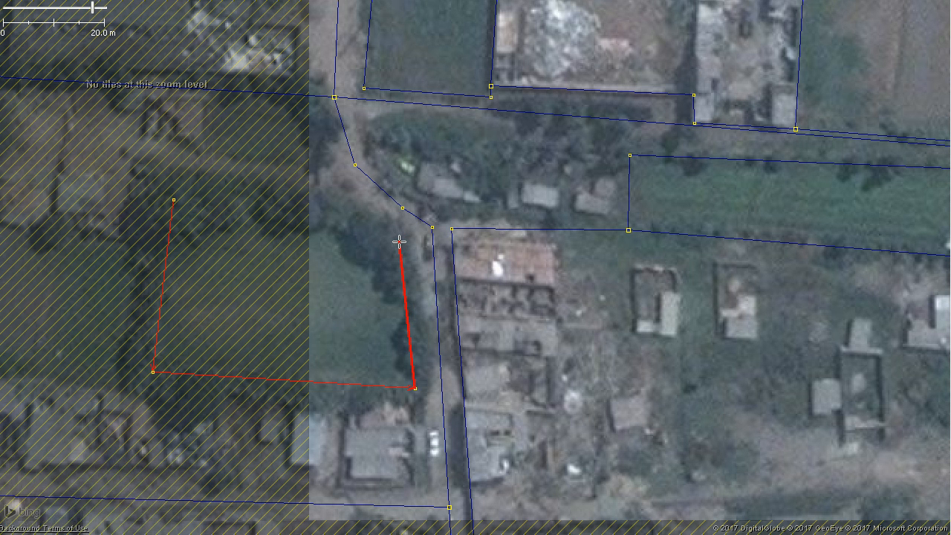
left_click(400, 241)
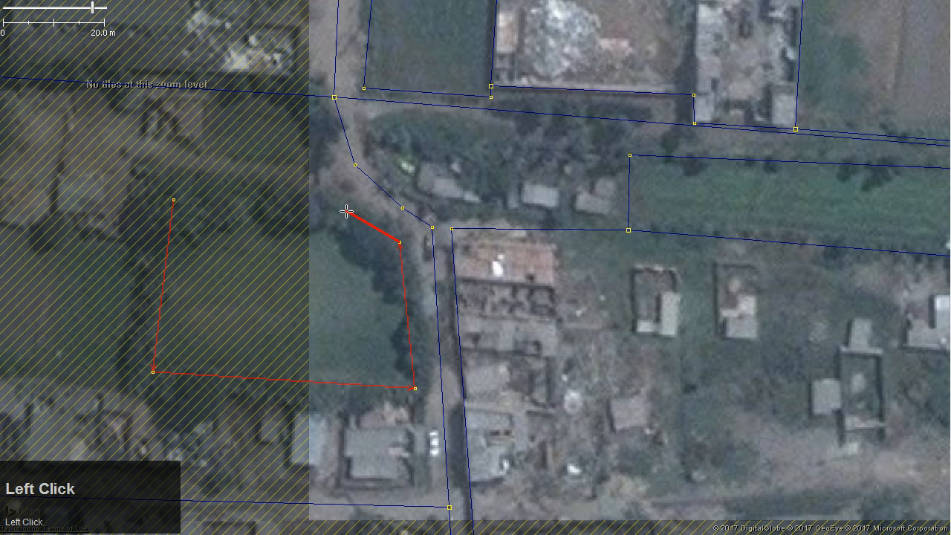
left_click(346, 211)
left_click(175, 200)
key("alt+a")
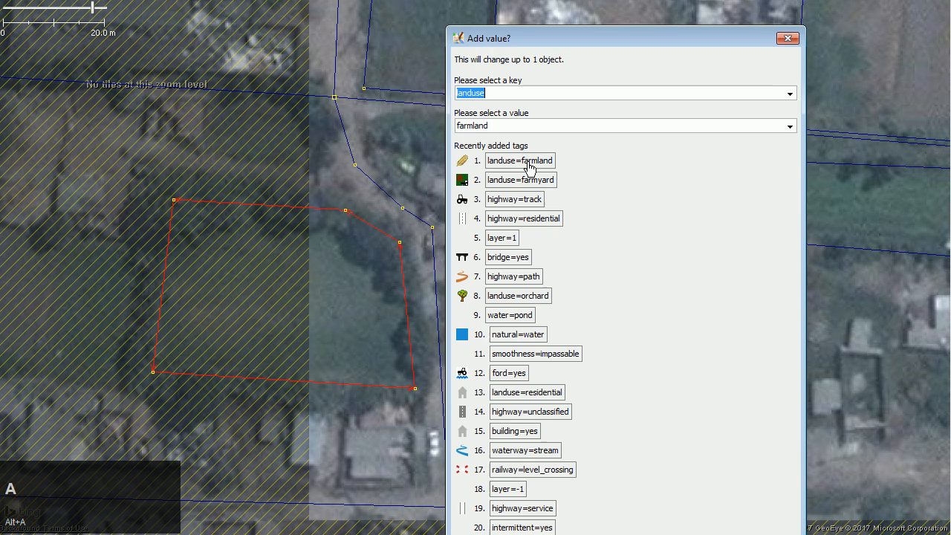
left_click(528, 162)
left_click_drag(588, 469, 569, 358)
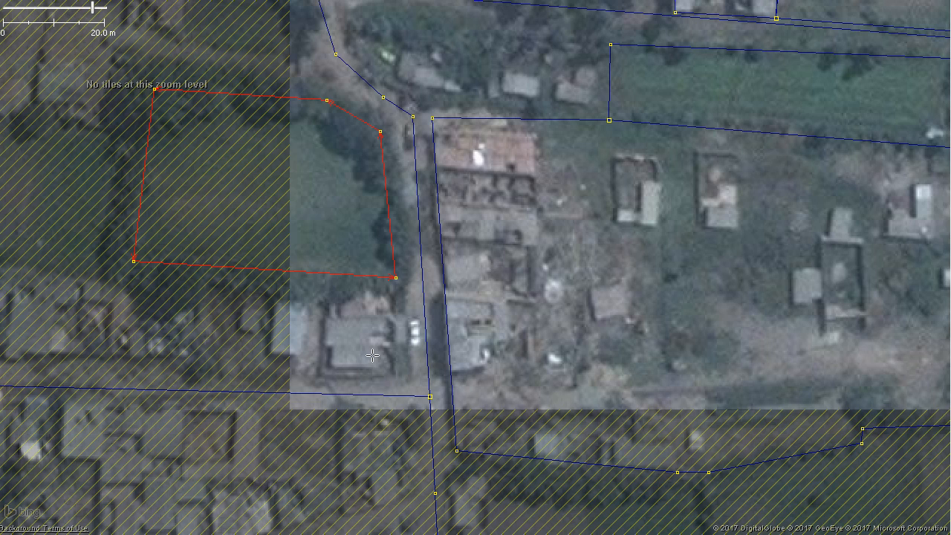
left_click_drag(612, 364, 648, 351)
left_click_drag(389, 312, 247, 393)
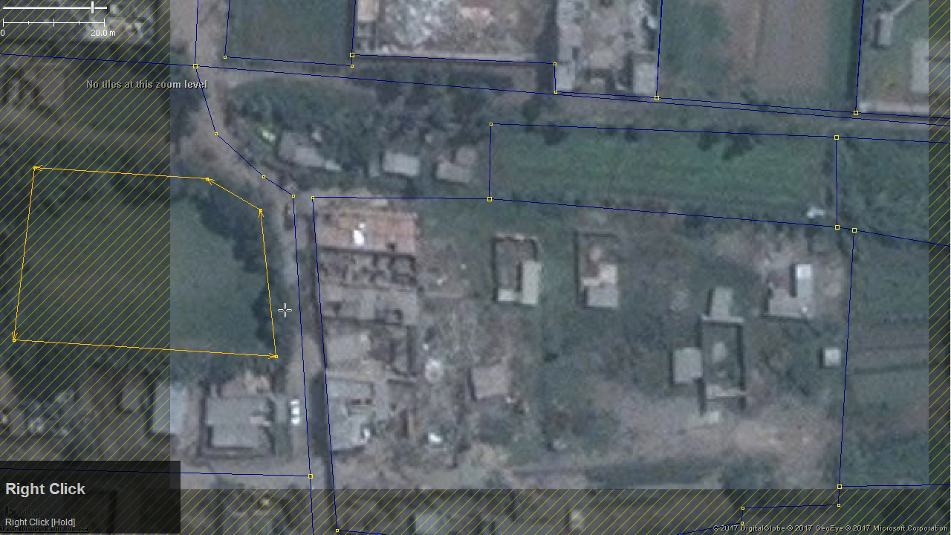
key("s")
left_click_drag(565, 318, 388, 341)
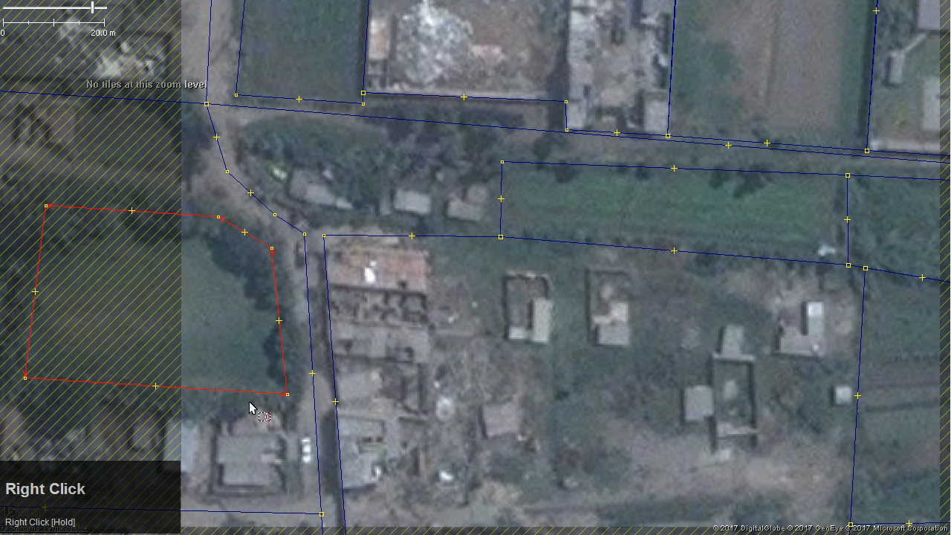